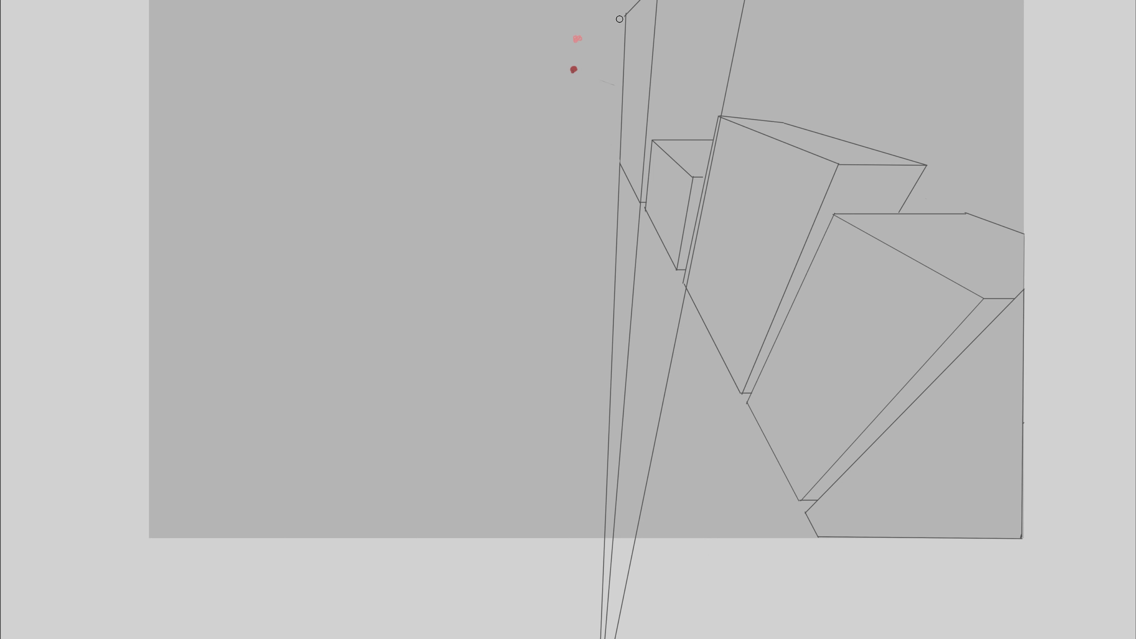
- Erase the construction lines running from the building row to the lower vanishing point, and redraw the gap in the tall block's lower edge
{"action": "mouse_move", "coordinate": [618, 207]}
{"action": "left_mouse_down"}
{"action": "mouse_move", "coordinate": [616, 166]}
{"action": "mouse_move", "coordinate": [641, 207]}
{"action": "mouse_move", "coordinate": [634, 281]}
{"action": "mouse_move", "coordinate": [619, 218]}
{"action": "mouse_move", "coordinate": [615, 301]}
{"action": "mouse_move", "coordinate": [630, 287]}
{"action": "mouse_move", "coordinate": [634, 318]}
{"action": "mouse_move", "coordinate": [667, 344]}
{"action": "mouse_move", "coordinate": [722, 126]}
{"action": "left_mouse_up"}
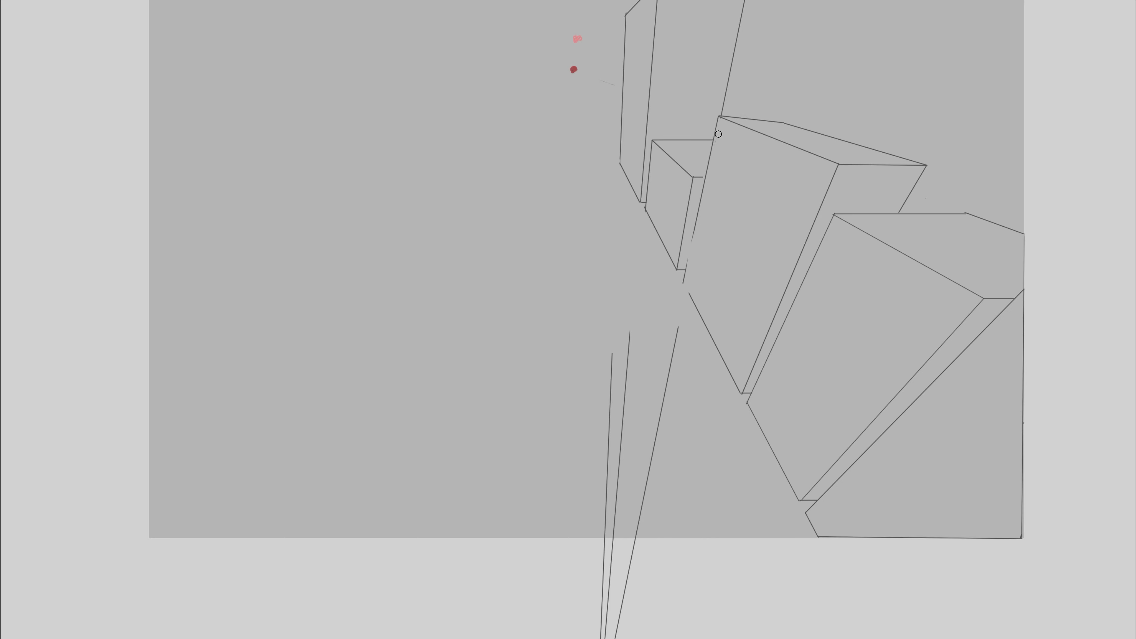
{"action": "mouse_move", "coordinate": [681, 324]}
{"action": "left_mouse_down"}
{"action": "mouse_move", "coordinate": [663, 393]}
{"action": "mouse_move", "coordinate": [630, 332]}
{"action": "mouse_move", "coordinate": [604, 373]}
{"action": "mouse_move", "coordinate": [606, 422]}
{"action": "mouse_move", "coordinate": [625, 391]}
{"action": "mouse_move", "coordinate": [658, 380]}
{"action": "mouse_move", "coordinate": [670, 402]}
{"action": "mouse_move", "coordinate": [618, 479]}
{"action": "mouse_move", "coordinate": [603, 474]}
{"action": "mouse_move", "coordinate": [604, 597]}
{"action": "mouse_move", "coordinate": [623, 606]}
{"action": "mouse_move", "coordinate": [612, 592]}
{"action": "mouse_move", "coordinate": [614, 637]}
{"action": "left_mouse_up"}
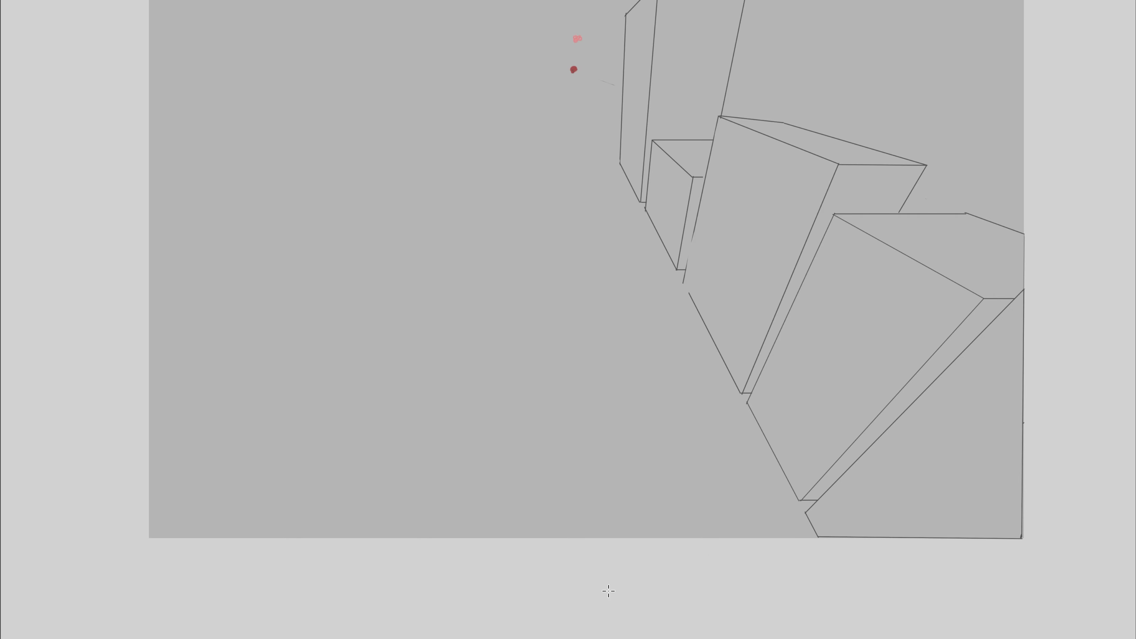
{"action": "mouse_move", "coordinate": [609, 591]}
{"action": "left_mouse_down"}
{"action": "mouse_move", "coordinate": [613, 566]}
{"action": "mouse_move", "coordinate": [682, 494]}
{"action": "left_mouse_up"}
{"action": "left_click_drag", "start_coordinate": [684, 553], "coordinate": [676, 607]}
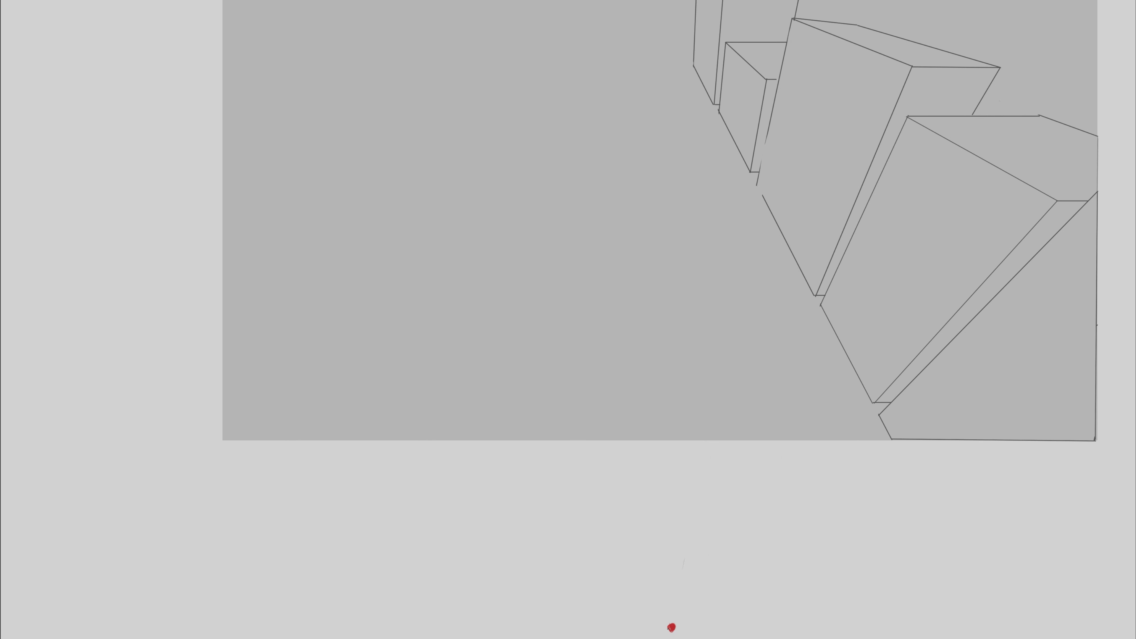
{"action": "left_click_drag", "start_coordinate": [676, 497], "coordinate": [671, 594]}
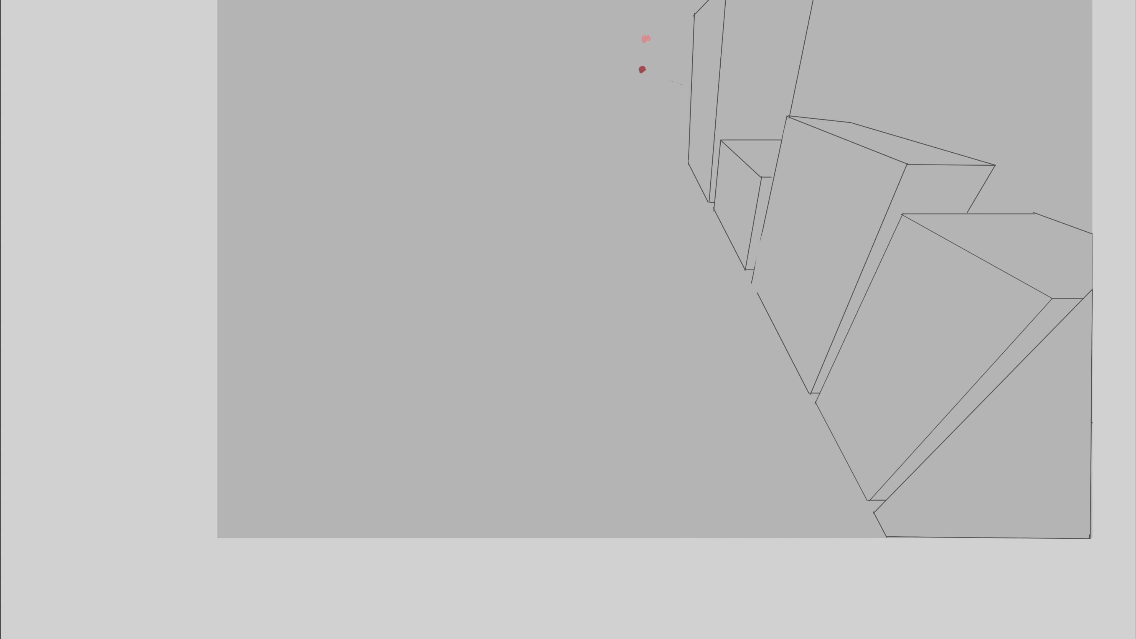
{"action": "mouse_move", "coordinate": [752, 283]}
{"action": "left_mouse_down"}
{"action": "mouse_move", "coordinate": [756, 294]}
{"action": "mouse_move", "coordinate": [765, 222]}
{"action": "left_mouse_up"}
- Draw a small box building at the far end of the row, aligned to the upper and lower vanishing points
{"action": "mouse_move", "coordinate": [642, 69]}
{"action": "left_mouse_down"}
{"action": "mouse_move", "coordinate": [685, 157]}
{"action": "mouse_move", "coordinate": [687, 78]}
{"action": "mouse_move", "coordinate": [648, 607]}
{"action": "mouse_move", "coordinate": [668, 606]}
{"action": "left_mouse_up"}
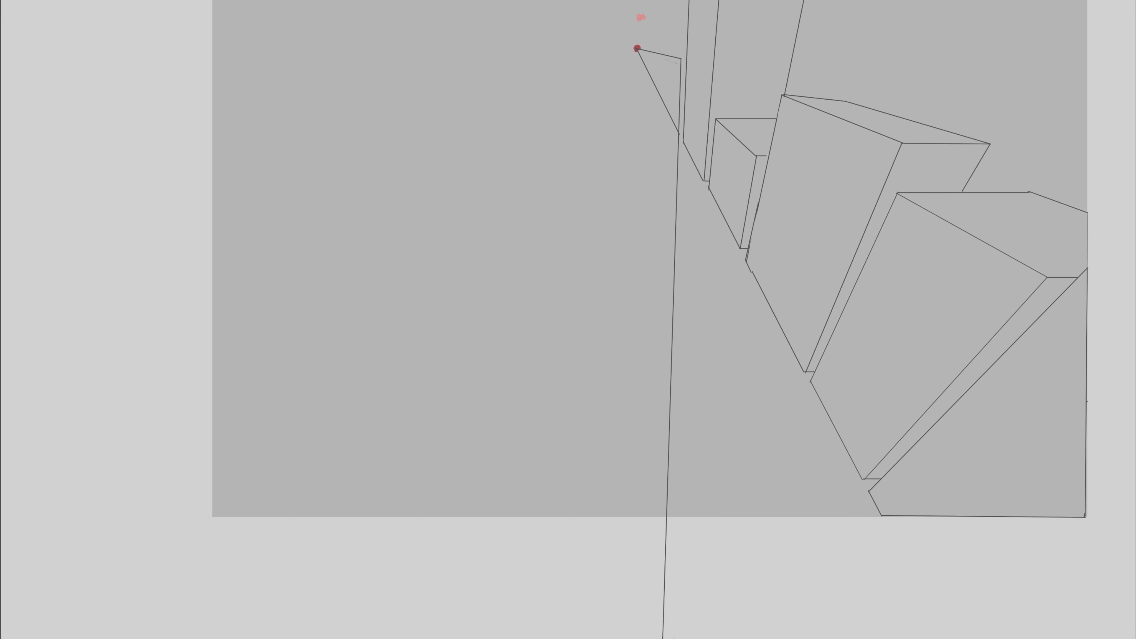
{"action": "left_click_drag", "start_coordinate": [659, 55], "coordinate": [661, 562]}
{"action": "left_click_drag", "start_coordinate": [627, 269], "coordinate": [611, 429]}
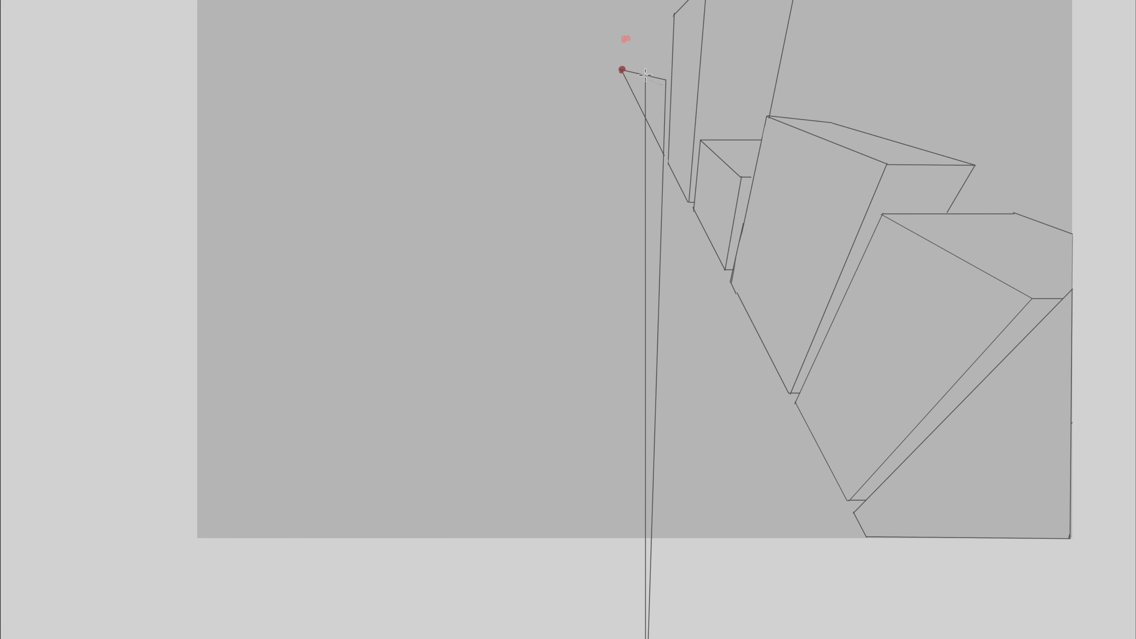
{"action": "mouse_move", "coordinate": [645, 74]}
{"action": "left_mouse_down"}
{"action": "mouse_move", "coordinate": [687, 73]}
{"action": "mouse_move", "coordinate": [672, 81]}
{"action": "left_mouse_up"}
{"action": "left_click_drag", "start_coordinate": [668, 158], "coordinate": [669, 155]}
- Erase the small far building's leftover guide lines toward both vanishing points
{"action": "key", "text": "e"}
{"action": "mouse_move", "coordinate": [644, 73]}
{"action": "left_mouse_down"}
{"action": "mouse_move", "coordinate": [633, 85]}
{"action": "mouse_move", "coordinate": [646, 152]}
{"action": "mouse_move", "coordinate": [641, 121]}
{"action": "left_mouse_up"}
{"action": "mouse_move", "coordinate": [655, 169]}
{"action": "left_mouse_down"}
{"action": "mouse_move", "coordinate": [647, 153]}
{"action": "mouse_move", "coordinate": [661, 186]}
{"action": "mouse_move", "coordinate": [648, 202]}
{"action": "mouse_move", "coordinate": [658, 246]}
{"action": "mouse_move", "coordinate": [644, 301]}
{"action": "mouse_move", "coordinate": [656, 347]}
{"action": "mouse_move", "coordinate": [643, 423]}
{"action": "mouse_move", "coordinate": [647, 569]}
{"action": "mouse_move", "coordinate": [651, 559]}
{"action": "left_mouse_up"}
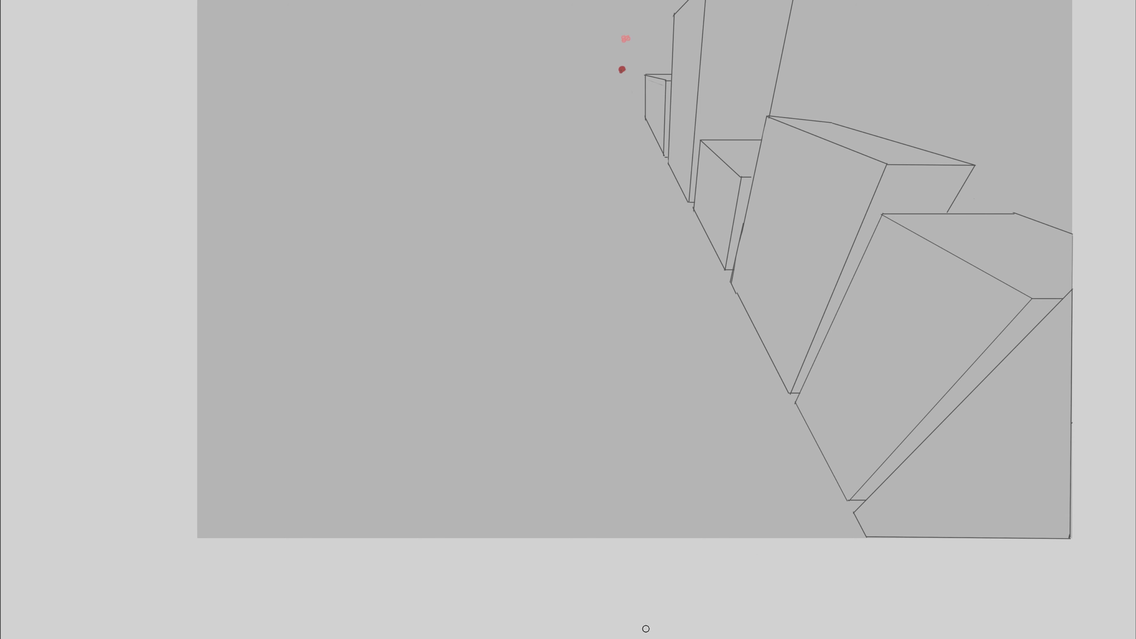
{"action": "left_click_drag", "start_coordinate": [648, 622], "coordinate": [681, 524]}
{"action": "left_click_drag", "start_coordinate": [681, 567], "coordinate": [681, 619]}
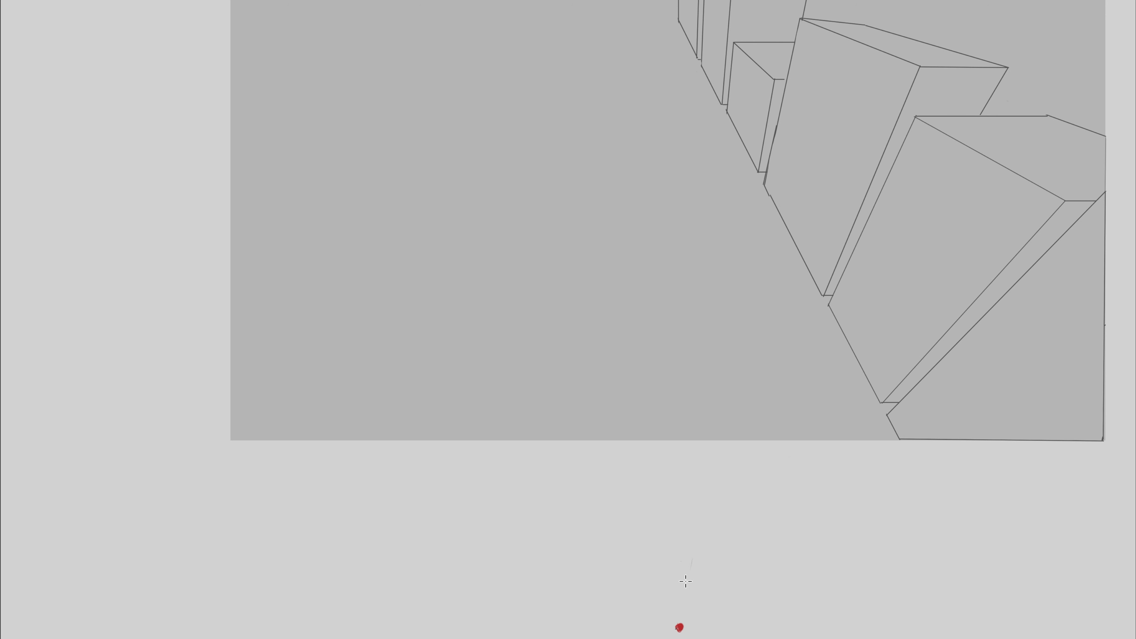
{"action": "left_click_drag", "start_coordinate": [672, 402], "coordinate": [680, 500]}
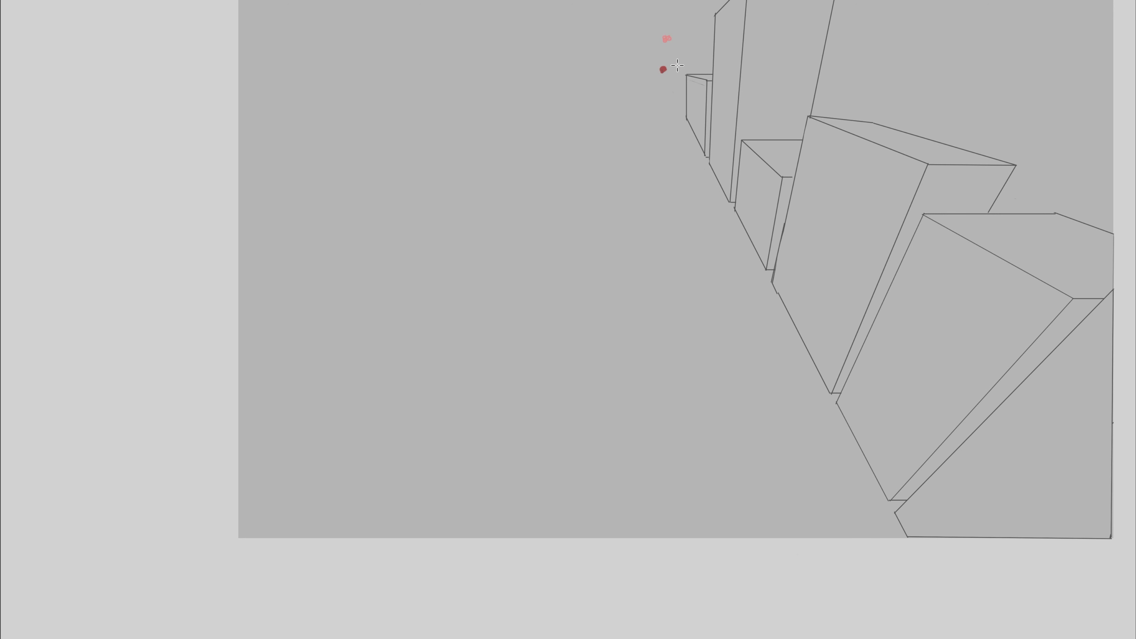
- Draw the front face of a wide block closing the street behind the row, and erase its guide line below the base
{"action": "left_click_drag", "start_coordinate": [713, 65], "coordinate": [613, 68]}
{"action": "key", "text": "ctrl+z"}
{"action": "left_click_drag", "start_coordinate": [715, 25], "coordinate": [687, 502]}
{"action": "scroll", "coordinate": [688, 502], "scroll_direction": "up", "scroll_amount": 5}
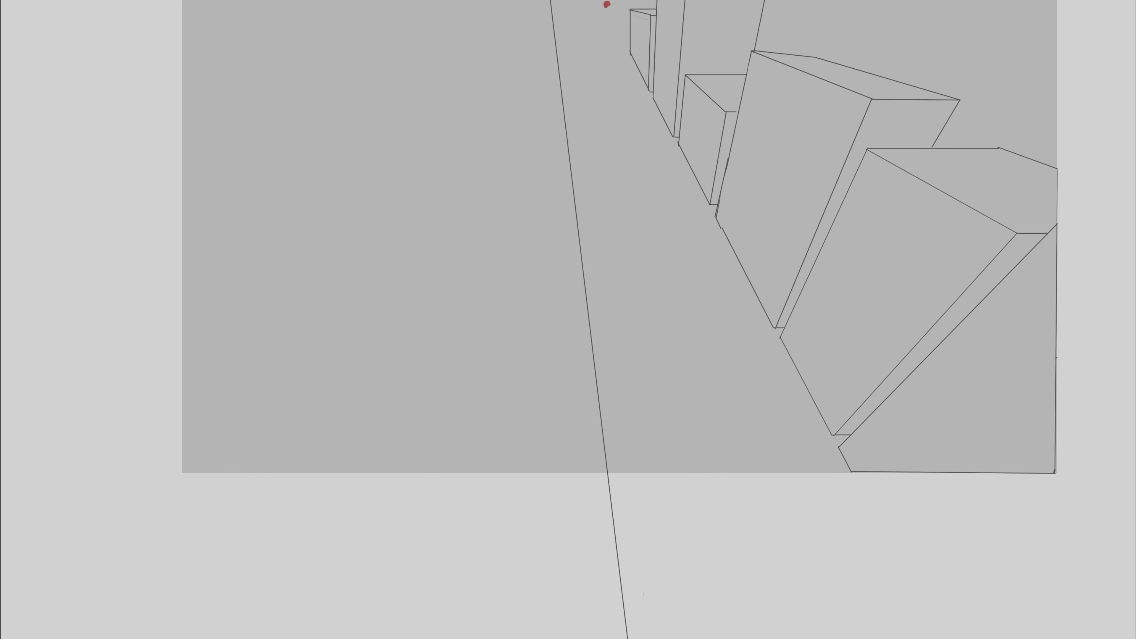
{"action": "left_click_drag", "start_coordinate": [618, 108], "coordinate": [543, 107]}
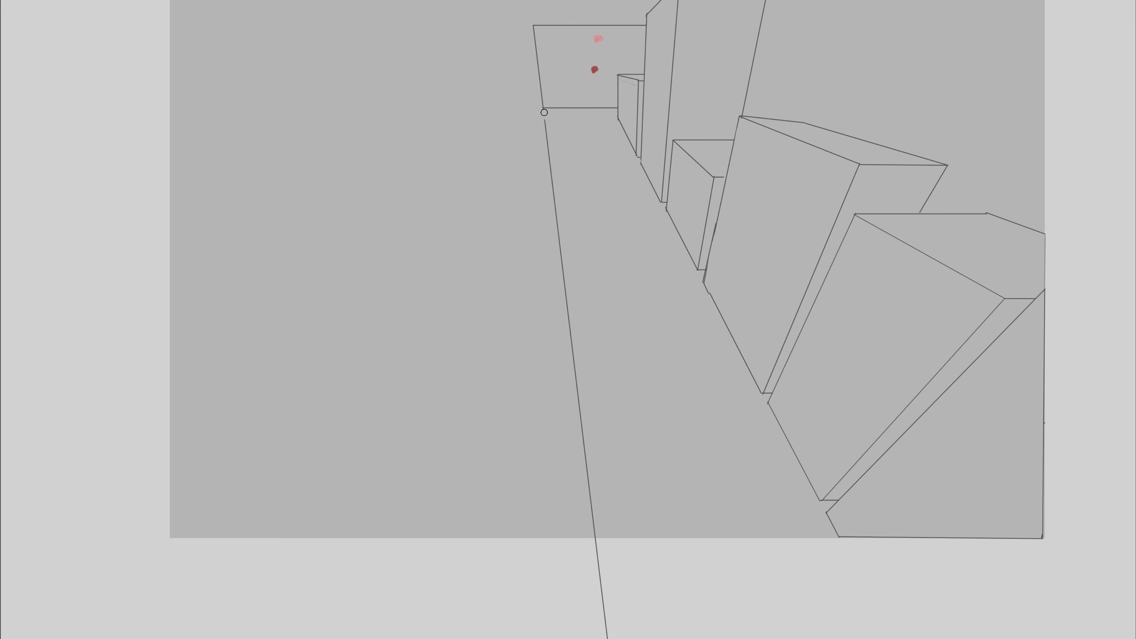
{"action": "key", "text": "e"}
{"action": "mouse_move", "coordinate": [544, 114]}
{"action": "left_mouse_down"}
{"action": "mouse_move", "coordinate": [608, 638]}
{"action": "mouse_move", "coordinate": [640, 594]}
{"action": "mouse_move", "coordinate": [661, 594]}
{"action": "mouse_move", "coordinate": [603, 638]}
{"action": "left_mouse_up"}
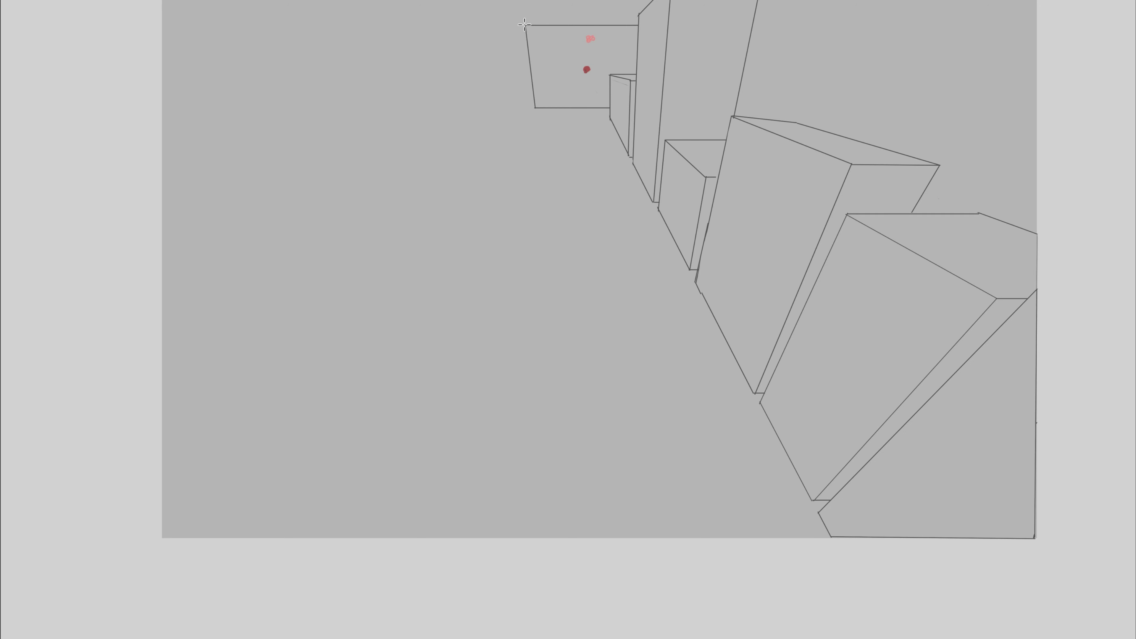
- Draw a taller tower section at the left end of the closing block, with guides to both vanishing points
{"action": "left_click_drag", "start_coordinate": [534, 107], "coordinate": [523, 0]}
{"action": "mouse_move", "coordinate": [554, 1]}
{"action": "left_mouse_down"}
{"action": "mouse_move", "coordinate": [591, 636]}
{"action": "mouse_move", "coordinate": [612, 541]}
{"action": "left_mouse_up"}
{"action": "scroll", "coordinate": [612, 540], "scroll_direction": "up", "scroll_amount": 4}
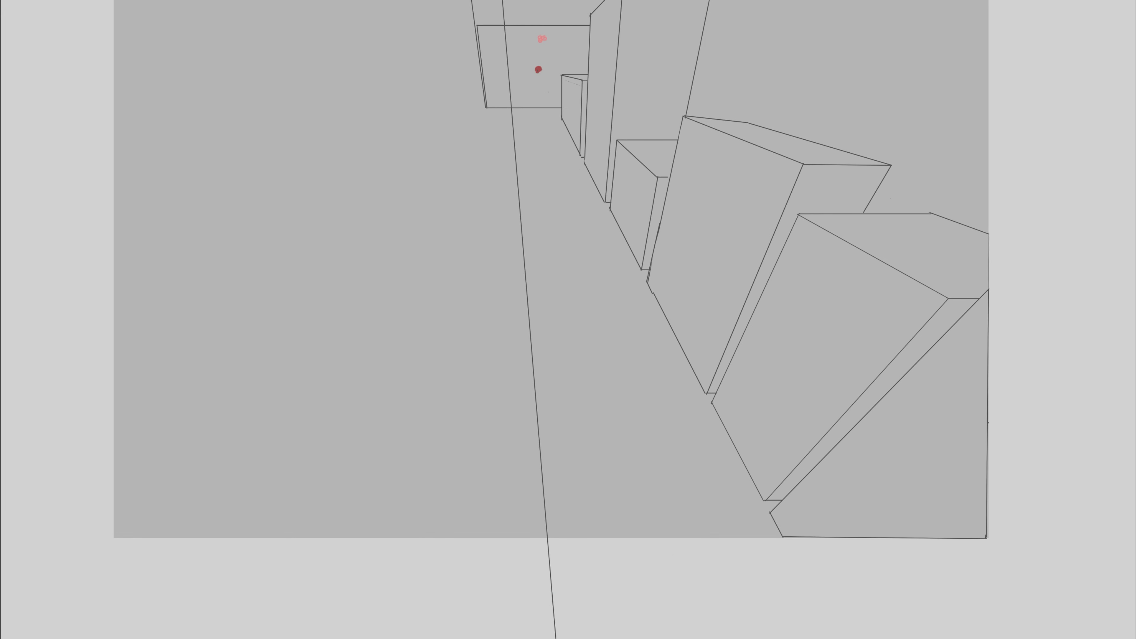
{"action": "left_click_drag", "start_coordinate": [509, 0], "coordinate": [538, 70]}
{"action": "mouse_move", "coordinate": [506, 1]}
{"action": "left_mouse_down"}
{"action": "mouse_move", "coordinate": [547, 242]}
{"action": "mouse_move", "coordinate": [567, 638]}
{"action": "mouse_move", "coordinate": [513, 0]}
{"action": "left_mouse_up"}
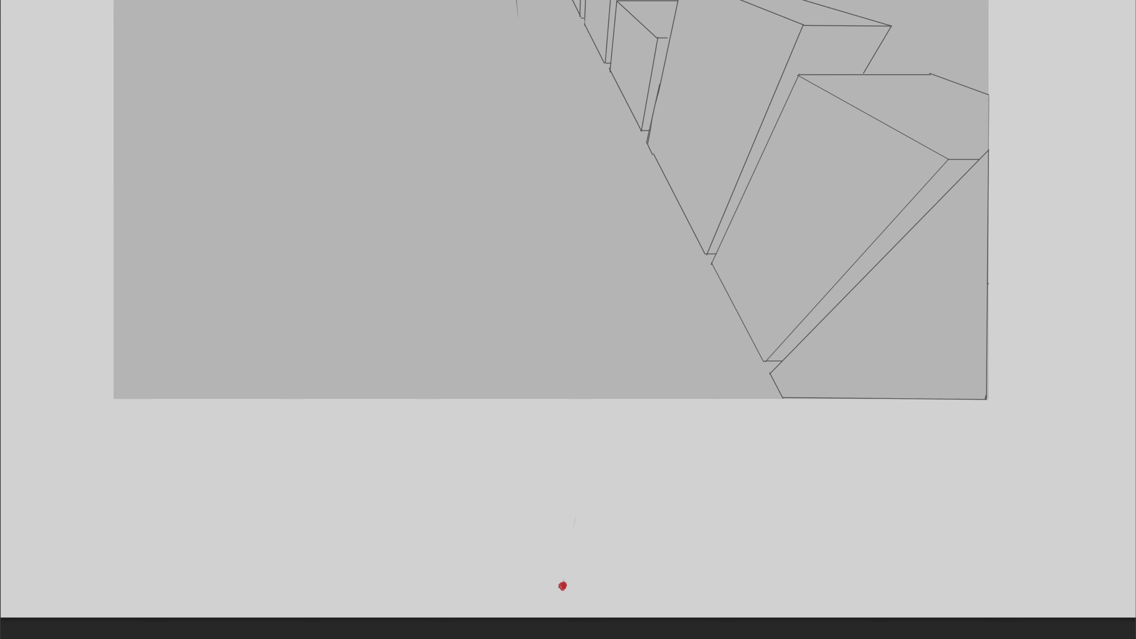
- Erase the tower section's surplus guide and overlapping lines, leaving an L-shaped outline
{"action": "left_click_drag", "start_coordinate": [514, 89], "coordinate": [537, 228]}
{"action": "left_click_drag", "start_coordinate": [539, 155], "coordinate": [535, 112]}
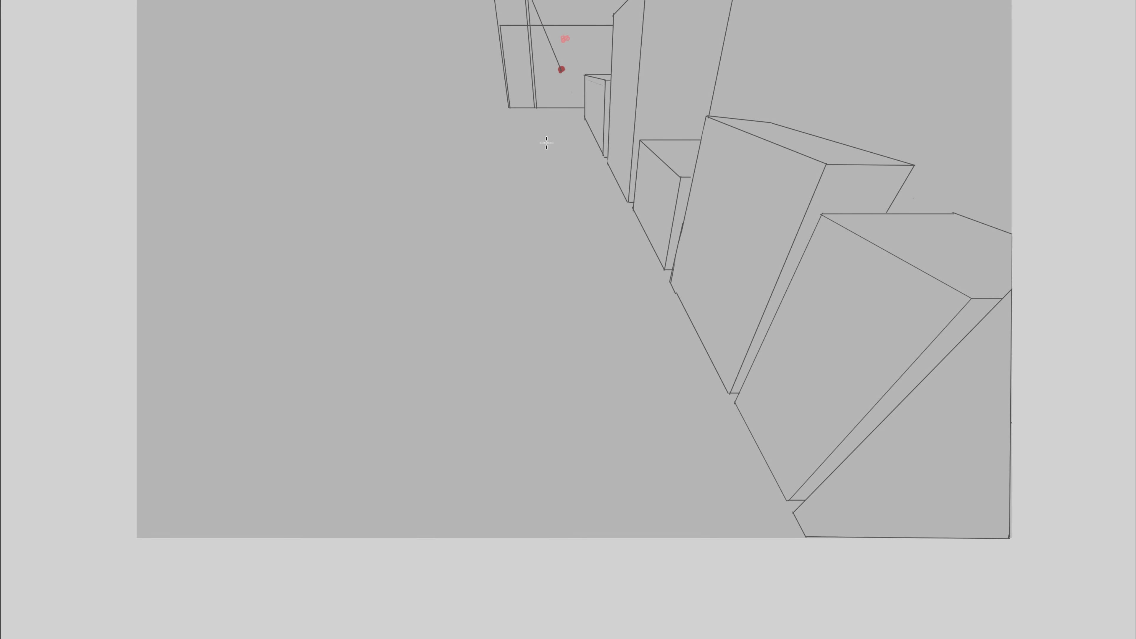
{"action": "mouse_move", "coordinate": [530, 31]}
{"action": "left_mouse_down"}
{"action": "mouse_move", "coordinate": [503, 22]}
{"action": "mouse_move", "coordinate": [512, 95]}
{"action": "mouse_move", "coordinate": [536, 103]}
{"action": "mouse_move", "coordinate": [530, 33]}
{"action": "left_mouse_up"}
{"action": "mouse_move", "coordinate": [562, 68]}
{"action": "left_mouse_down"}
{"action": "mouse_move", "coordinate": [544, 30]}
{"action": "mouse_move", "coordinate": [534, 0]}
{"action": "left_mouse_up"}
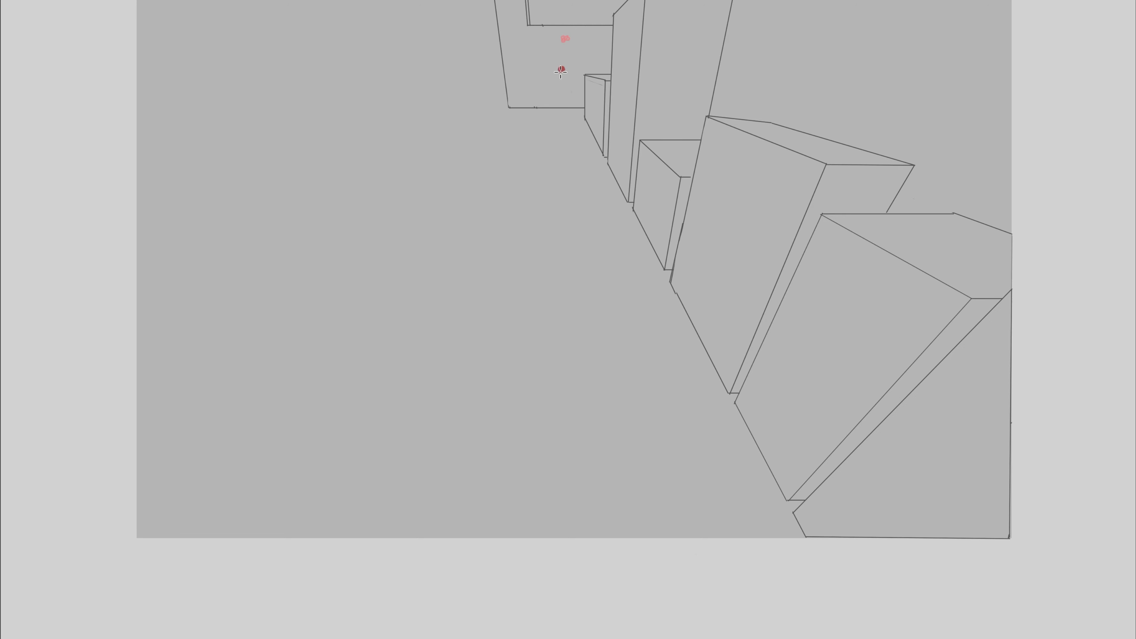
- Construct a square block to the left of the tower, using guides to both vanishing points and horizontal upper and lower edges
{"action": "left_click_drag", "start_coordinate": [499, 107], "coordinate": [559, 69]}
{"action": "left_click_drag", "start_coordinate": [490, 24], "coordinate": [584, 611]}
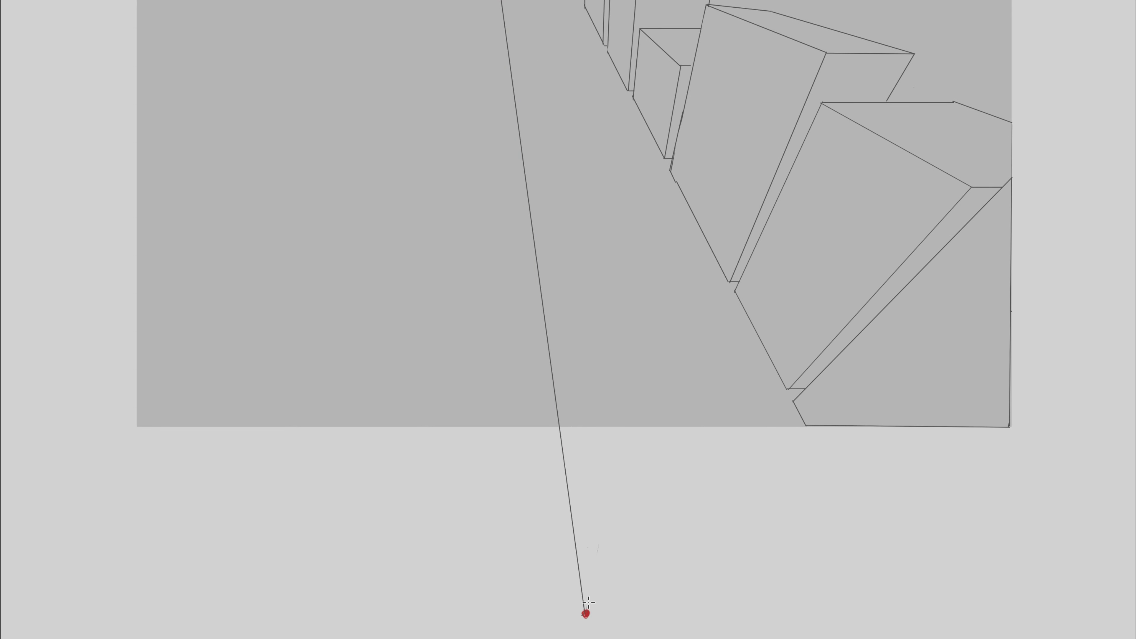
{"action": "left_click_drag", "start_coordinate": [448, 22], "coordinate": [520, 68]}
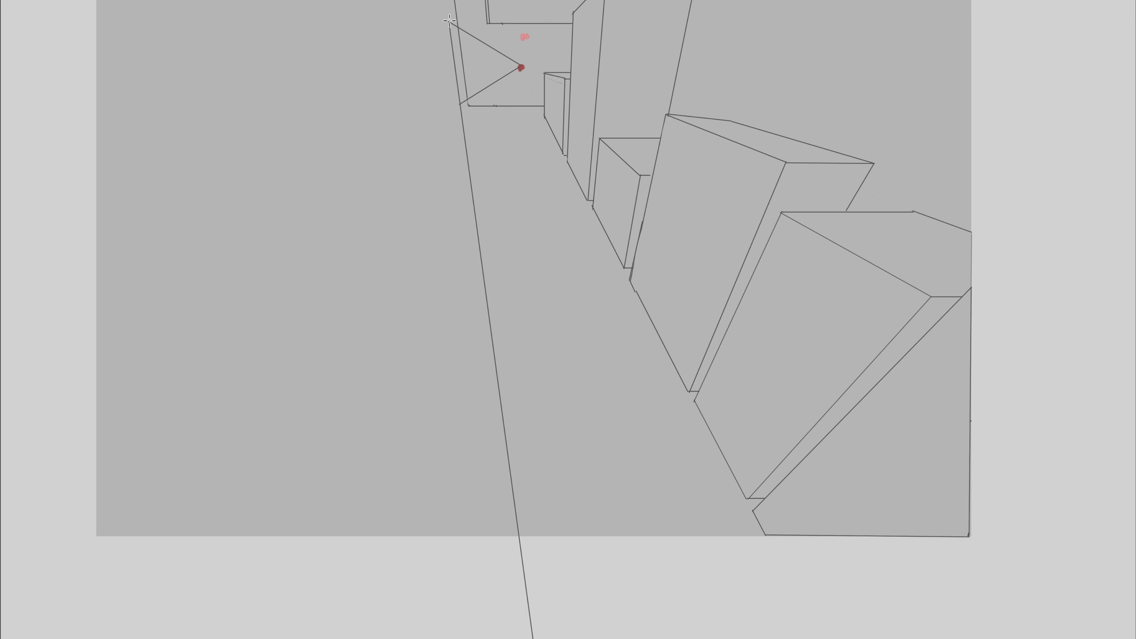
{"action": "left_click_drag", "start_coordinate": [448, 22], "coordinate": [544, 505]}
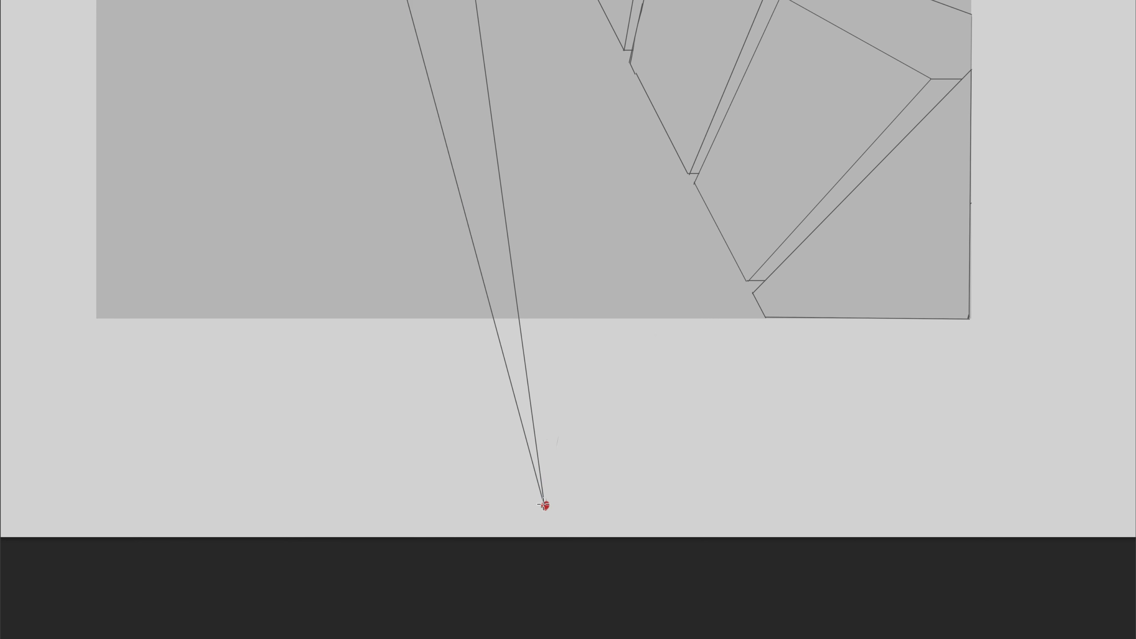
{"action": "left_click_drag", "start_coordinate": [411, 106], "coordinate": [330, 106]}
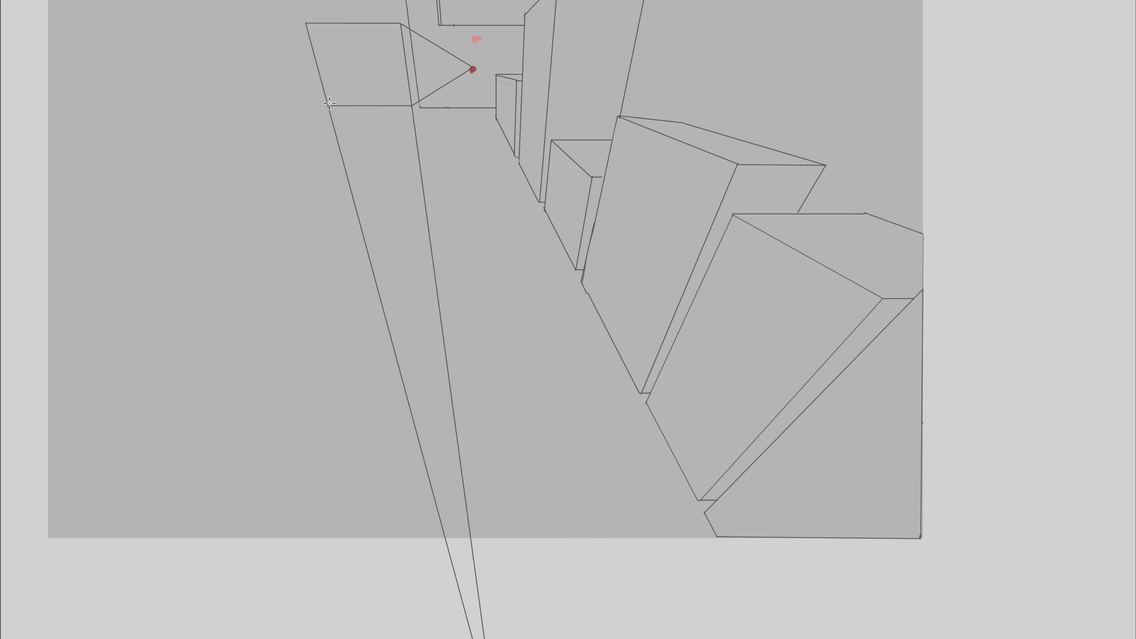
- Erase the square block's construction lines, keeping its front face and narrow side face
{"action": "mouse_move", "coordinate": [470, 66]}
{"action": "left_mouse_down"}
{"action": "mouse_move", "coordinate": [415, 29]}
{"action": "mouse_move", "coordinate": [462, 78]}
{"action": "mouse_move", "coordinate": [424, 97]}
{"action": "mouse_move", "coordinate": [477, 61]}
{"action": "mouse_move", "coordinate": [409, 111]}
{"action": "left_mouse_up"}
{"action": "left_click_drag", "start_coordinate": [330, 110], "coordinate": [342, 158]}
{"action": "mouse_move", "coordinate": [420, 131]}
{"action": "left_mouse_down"}
{"action": "mouse_move", "coordinate": [462, 495]}
{"action": "mouse_move", "coordinate": [443, 537]}
{"action": "mouse_move", "coordinate": [344, 167]}
{"action": "mouse_move", "coordinate": [343, 108]}
{"action": "mouse_move", "coordinate": [376, 46]}
{"action": "left_mouse_up"}
{"action": "left_click_drag", "start_coordinate": [487, 451], "coordinate": [510, 544]}
{"action": "mouse_move", "coordinate": [513, 469]}
{"action": "left_mouse_down"}
{"action": "mouse_move", "coordinate": [526, 609]}
{"action": "mouse_move", "coordinate": [512, 547]}
{"action": "left_mouse_up"}
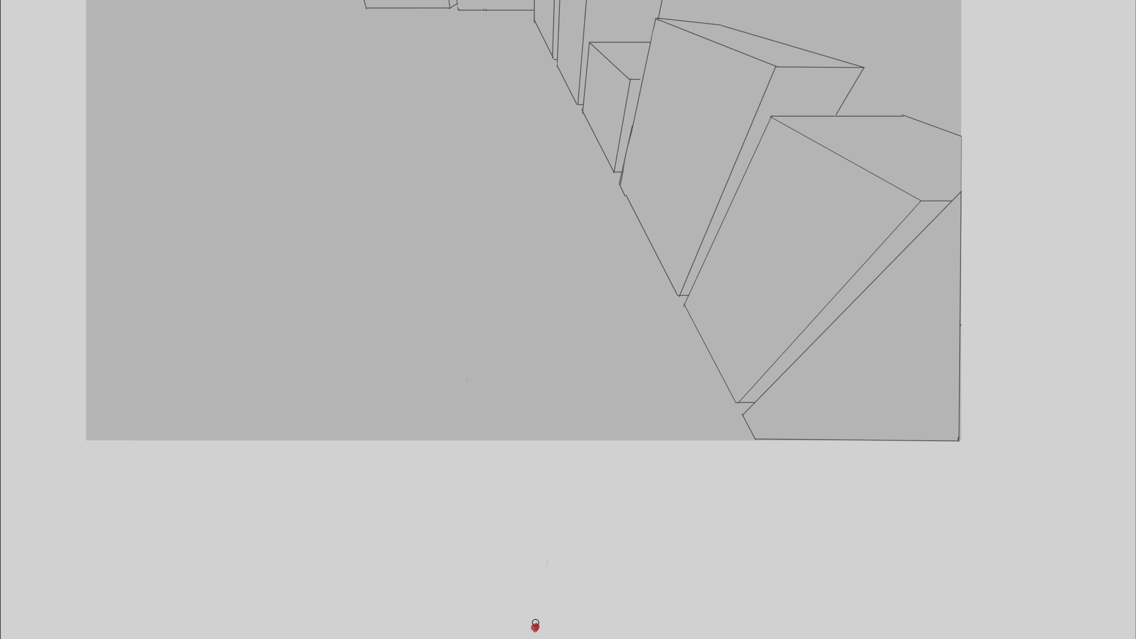
{"action": "left_click_drag", "start_coordinate": [561, 600], "coordinate": [553, 638]}
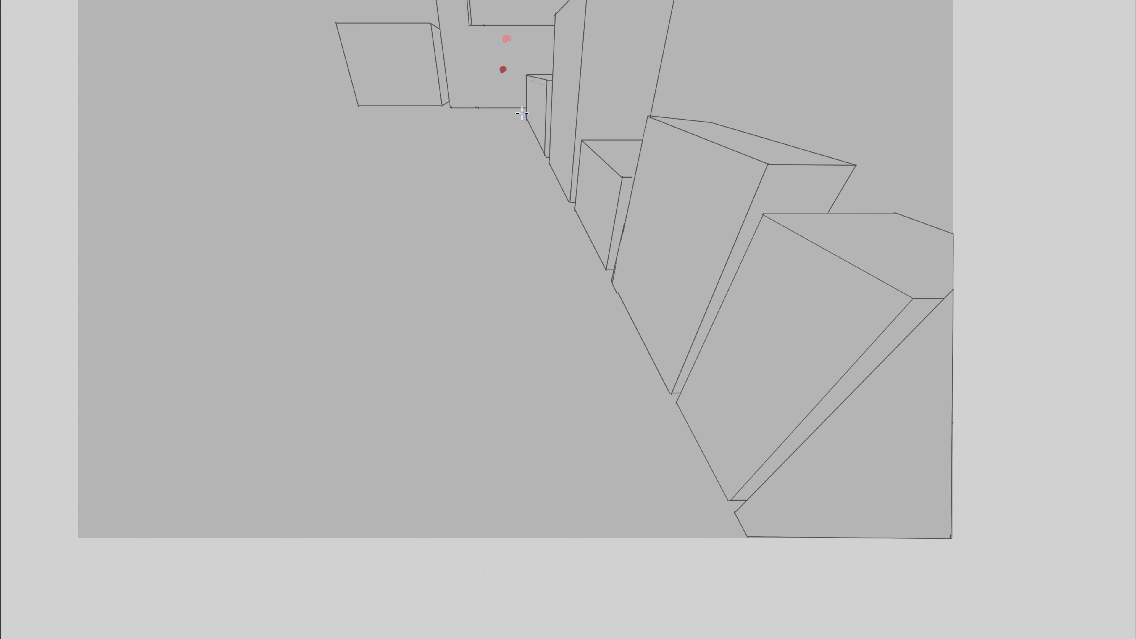
- Draw the curb line along the building row and a pair of converging street lines, trimmed short of the vanishing point
{"action": "mouse_move", "coordinate": [519, 112]}
{"action": "left_mouse_down"}
{"action": "mouse_move", "coordinate": [741, 561]}
{"action": "mouse_move", "coordinate": [731, 542]}
{"action": "left_mouse_up"}
{"action": "key", "text": "e"}
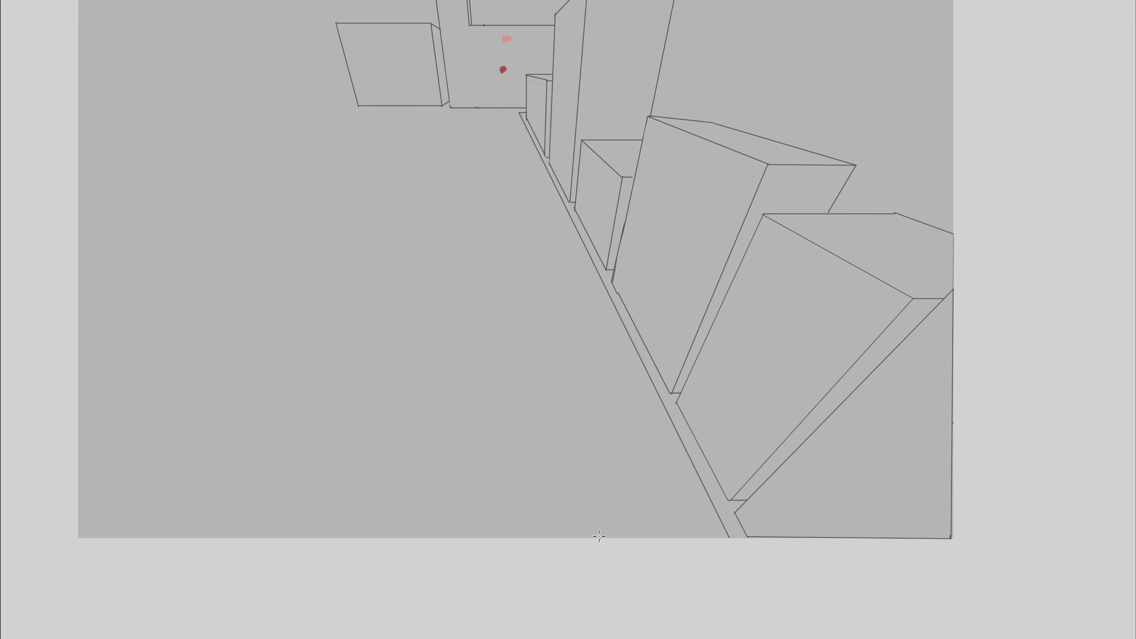
{"action": "left_click_drag", "start_coordinate": [599, 536], "coordinate": [502, 71]}
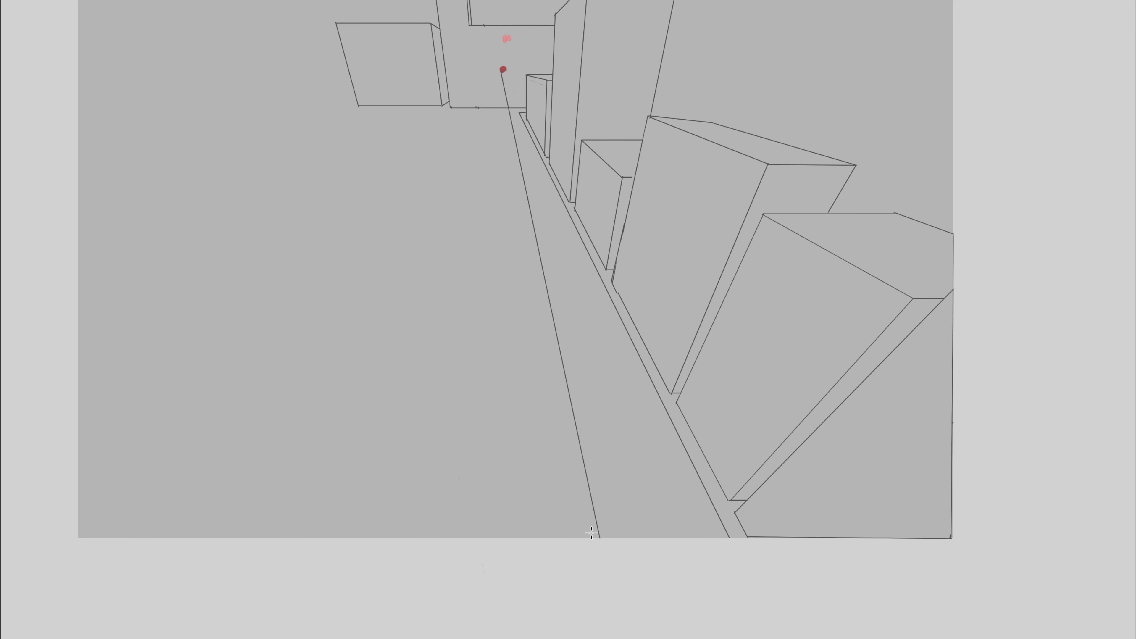
{"action": "mouse_move", "coordinate": [588, 538]}
{"action": "left_mouse_down"}
{"action": "mouse_move", "coordinate": [500, 68]}
{"action": "mouse_move", "coordinate": [508, 101]}
{"action": "left_mouse_up"}
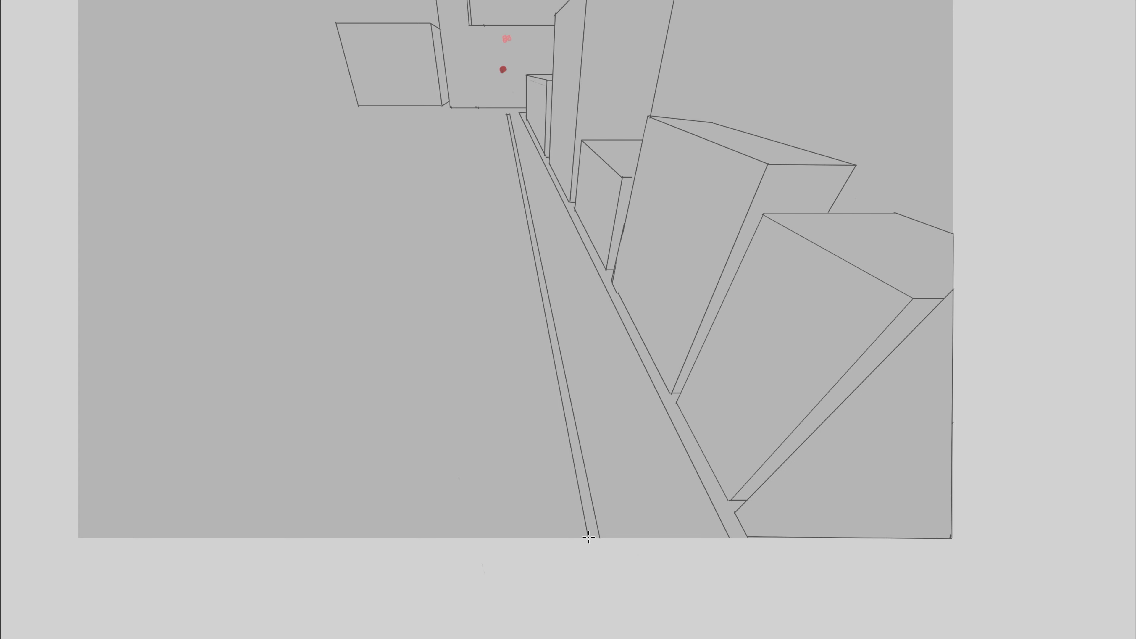
{"action": "left_click_drag", "start_coordinate": [507, 114], "coordinate": [502, 70]}
{"action": "key", "text": "ctrl+z"}
- Construct a block face across the street from the row, with horizontal edges and sides aimed at the lower vanishing point
{"action": "left_click_drag", "start_coordinate": [503, 68], "coordinate": [527, 634]}
{"action": "scroll", "coordinate": [568, 320], "scroll_direction": "up", "scroll_amount": 2}
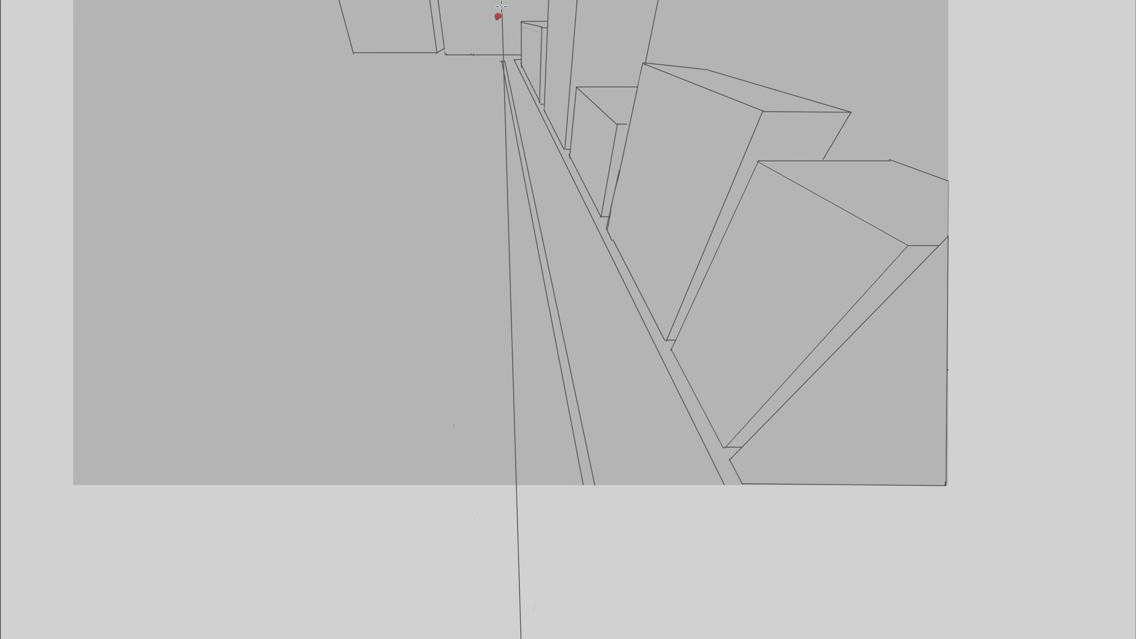
{"action": "left_click_drag", "start_coordinate": [501, 6], "coordinate": [521, 526]}
{"action": "left_click_drag", "start_coordinate": [519, 269], "coordinate": [490, 471]}
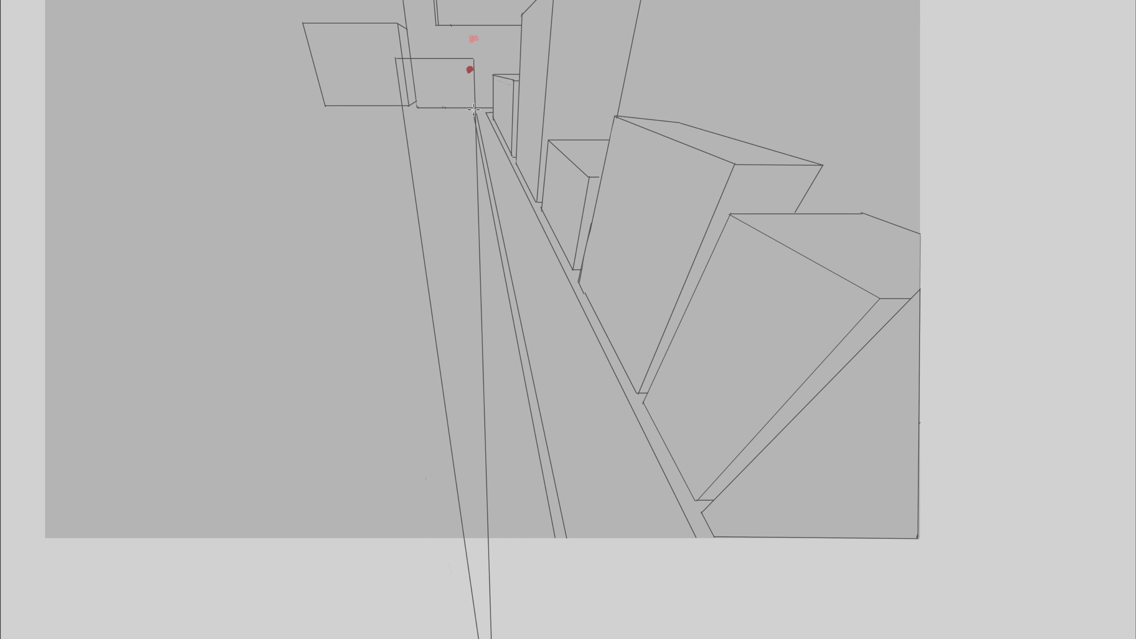
{"action": "left_click_drag", "start_coordinate": [476, 126], "coordinate": [407, 123]}
- Erase the guide lines extending below the new block face to the lower vanishing point
{"action": "key", "text": "e"}
{"action": "left_click_drag", "start_coordinate": [476, 131], "coordinate": [477, 133]}
{"action": "mouse_move", "coordinate": [407, 131]}
{"action": "left_mouse_down"}
{"action": "mouse_move", "coordinate": [478, 563]}
{"action": "mouse_move", "coordinate": [480, 259]}
{"action": "left_mouse_up"}
{"action": "mouse_move", "coordinate": [482, 336]}
{"action": "left_mouse_down"}
{"action": "mouse_move", "coordinate": [473, 134]}
{"action": "mouse_move", "coordinate": [489, 563]}
{"action": "mouse_move", "coordinate": [480, 618]}
{"action": "mouse_move", "coordinate": [509, 521]}
{"action": "left_mouse_up"}
{"action": "mouse_move", "coordinate": [520, 560]}
{"action": "left_mouse_down"}
{"action": "mouse_move", "coordinate": [516, 604]}
{"action": "mouse_move", "coordinate": [534, 585]}
{"action": "left_mouse_up"}
{"action": "left_click_drag", "start_coordinate": [521, 488], "coordinate": [534, 585]}
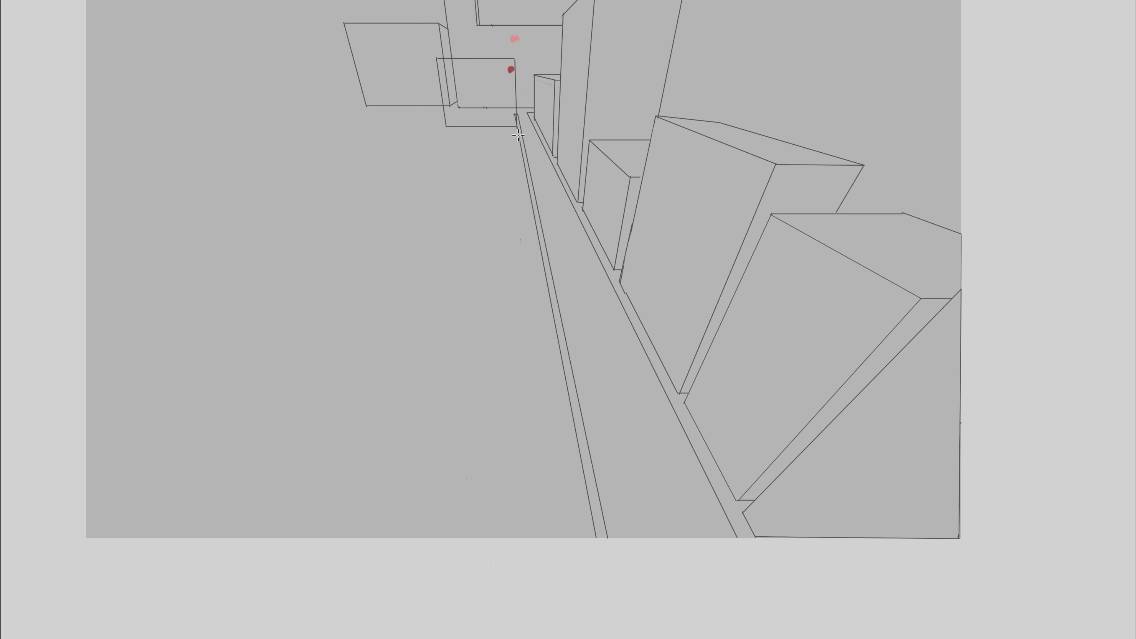
- Draw an L-shaped building footprint in front of the new block, using horizontal edges and lines from the upper vanishing point
{"action": "left_click_drag", "start_coordinate": [518, 135], "coordinate": [455, 134]}
{"action": "left_click_drag", "start_coordinate": [445, 136], "coordinate": [446, 135]}
{"action": "left_click_drag", "start_coordinate": [515, 155], "coordinate": [496, 156]}
{"action": "left_click_drag", "start_coordinate": [511, 69], "coordinate": [490, 200]}
{"action": "mouse_move", "coordinate": [510, 70]}
{"action": "left_mouse_down"}
{"action": "mouse_move", "coordinate": [383, 214]}
{"action": "mouse_move", "coordinate": [393, 193]}
{"action": "mouse_move", "coordinate": [356, 224]}
{"action": "left_mouse_up"}
{"action": "left_click_drag", "start_coordinate": [489, 201], "coordinate": [383, 193]}
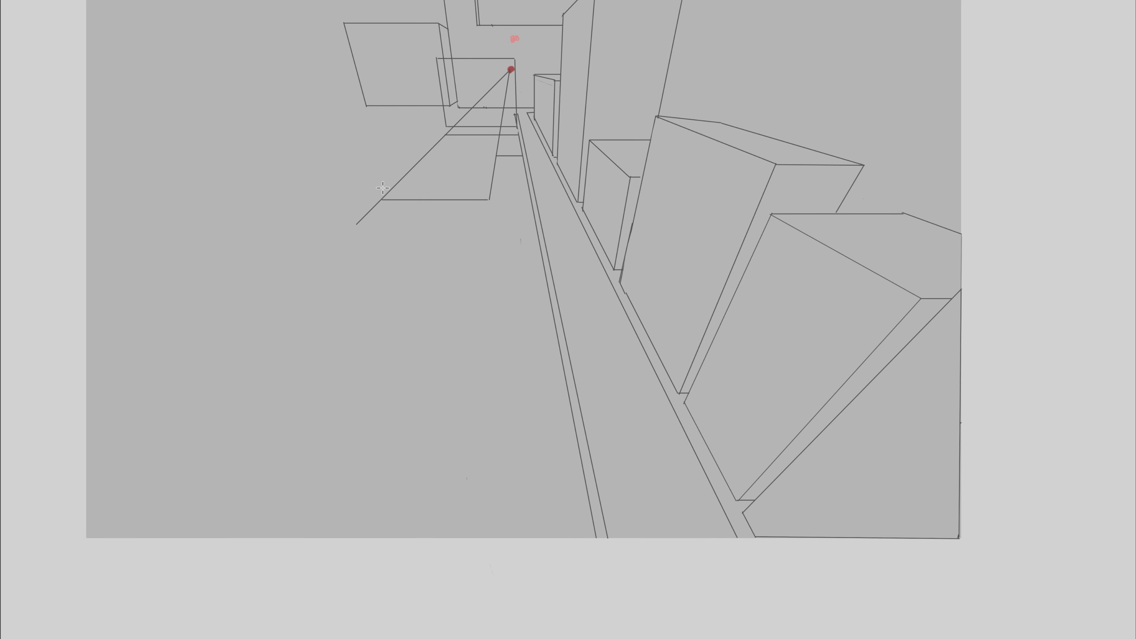
- Erase the excess vanishing-point lines beyond the corners of the L-shaped footprint
{"action": "key", "text": "e"}
{"action": "mouse_move", "coordinate": [466, 113]}
{"action": "left_mouse_down"}
{"action": "mouse_move", "coordinate": [446, 129]}
{"action": "mouse_move", "coordinate": [505, 73]}
{"action": "mouse_move", "coordinate": [502, 144]}
{"action": "left_mouse_up"}
{"action": "mouse_move", "coordinate": [361, 226]}
{"action": "left_mouse_down"}
{"action": "mouse_move", "coordinate": [349, 256]}
{"action": "mouse_move", "coordinate": [364, 241]}
{"action": "mouse_move", "coordinate": [382, 165]}
{"action": "left_mouse_up"}
- Draw guide lines from the lower vanishing point through each corner of the L-shaped footprint to form the vertical edges
{"action": "mouse_move", "coordinate": [551, 636]}
{"action": "left_mouse_down"}
{"action": "mouse_move", "coordinate": [494, 1]}
{"action": "mouse_move", "coordinate": [548, 595]}
{"action": "mouse_move", "coordinate": [509, 0]}
{"action": "left_mouse_up"}
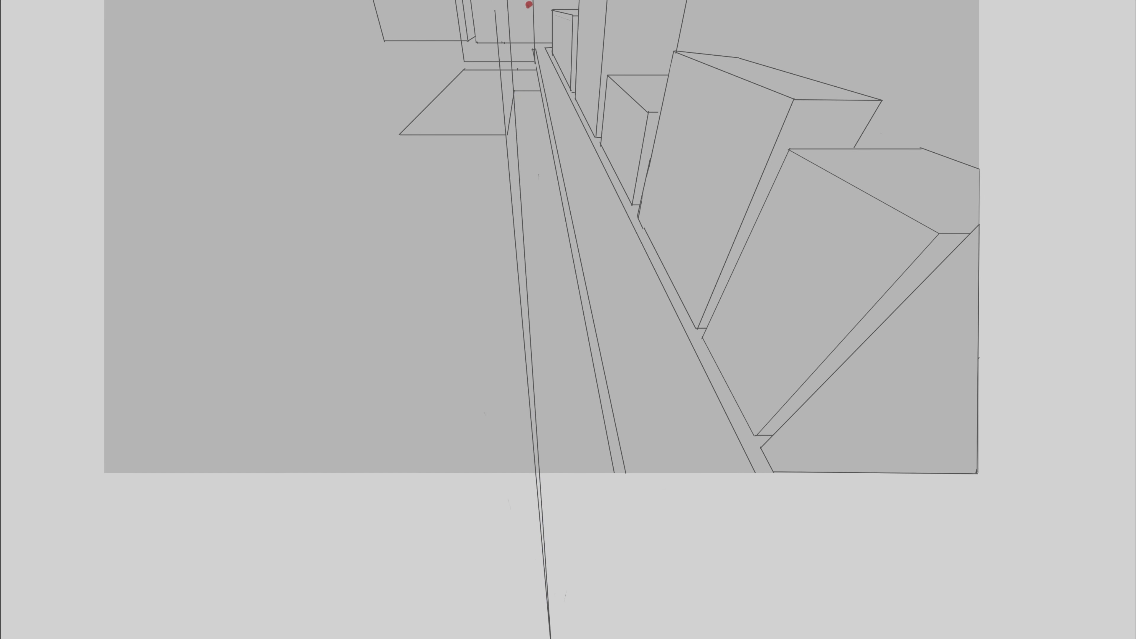
{"action": "left_click_drag", "start_coordinate": [713, 461], "coordinate": [721, 444]}
{"action": "mouse_move", "coordinate": [561, 637]}
{"action": "left_mouse_down"}
{"action": "mouse_move", "coordinate": [549, 0]}
{"action": "mouse_move", "coordinate": [432, 198]}
{"action": "mouse_move", "coordinate": [371, 0]}
{"action": "mouse_move", "coordinate": [357, 1]}
{"action": "left_mouse_up"}
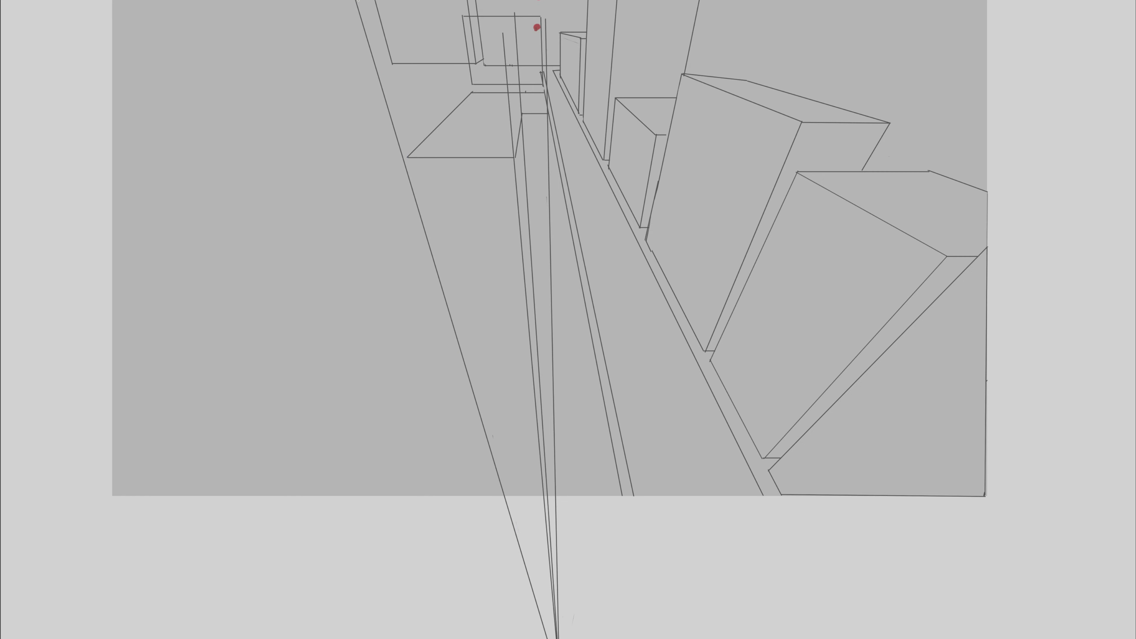
{"action": "left_click_drag", "start_coordinate": [568, 342], "coordinate": [576, 297]}
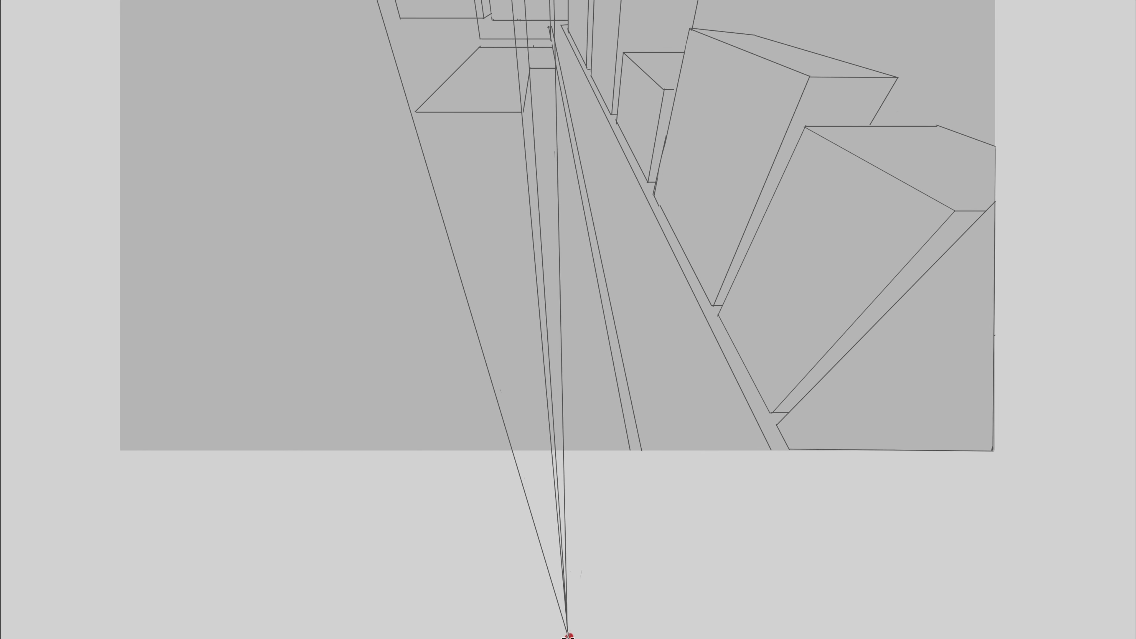
{"action": "left_click_drag", "start_coordinate": [567, 636], "coordinate": [460, 58]}
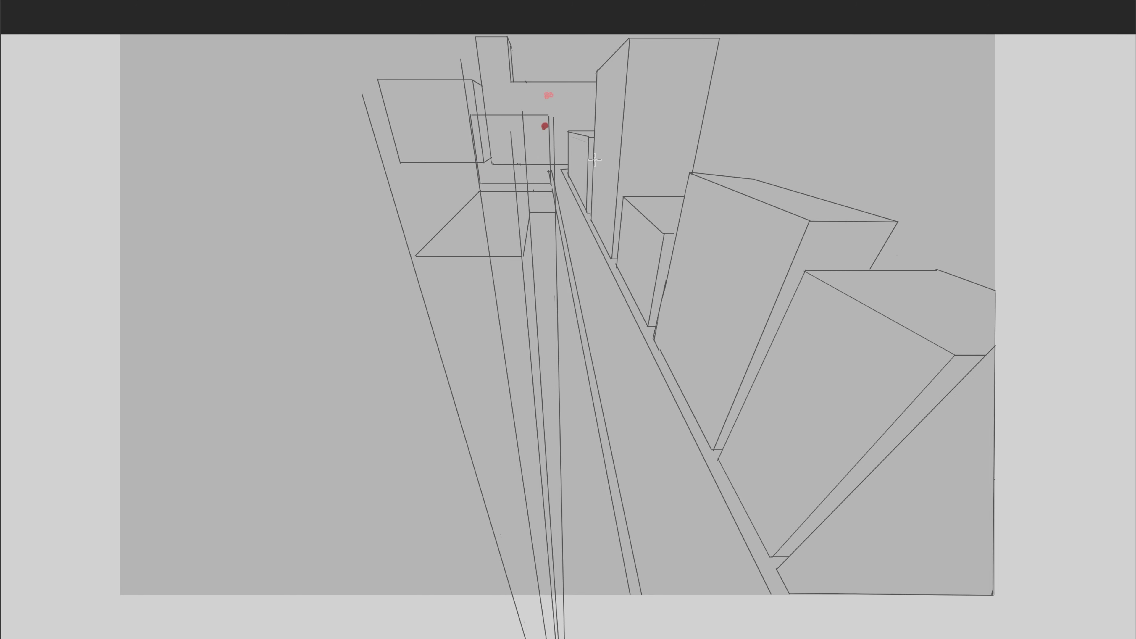
- Draw the L-shaped building's roof edges toward the upper vanishing point and trim the vertical edges above the roof corners
{"action": "mouse_move", "coordinate": [544, 127]}
{"action": "left_mouse_down"}
{"action": "mouse_move", "coordinate": [513, 146]}
{"action": "mouse_move", "coordinate": [546, 138]}
{"action": "left_mouse_up"}
{"action": "mouse_move", "coordinate": [511, 146]}
{"action": "left_mouse_down"}
{"action": "mouse_move", "coordinate": [376, 145]}
{"action": "mouse_move", "coordinate": [545, 127]}
{"action": "left_mouse_up"}
{"action": "left_click_drag", "start_coordinate": [522, 134], "coordinate": [478, 132]}
{"action": "left_click_drag", "start_coordinate": [461, 59], "coordinate": [472, 130]}
{"action": "mouse_move", "coordinate": [363, 95]}
{"action": "left_mouse_down"}
{"action": "mouse_move", "coordinate": [376, 140]}
{"action": "mouse_move", "coordinate": [368, 127]}
{"action": "left_mouse_up"}
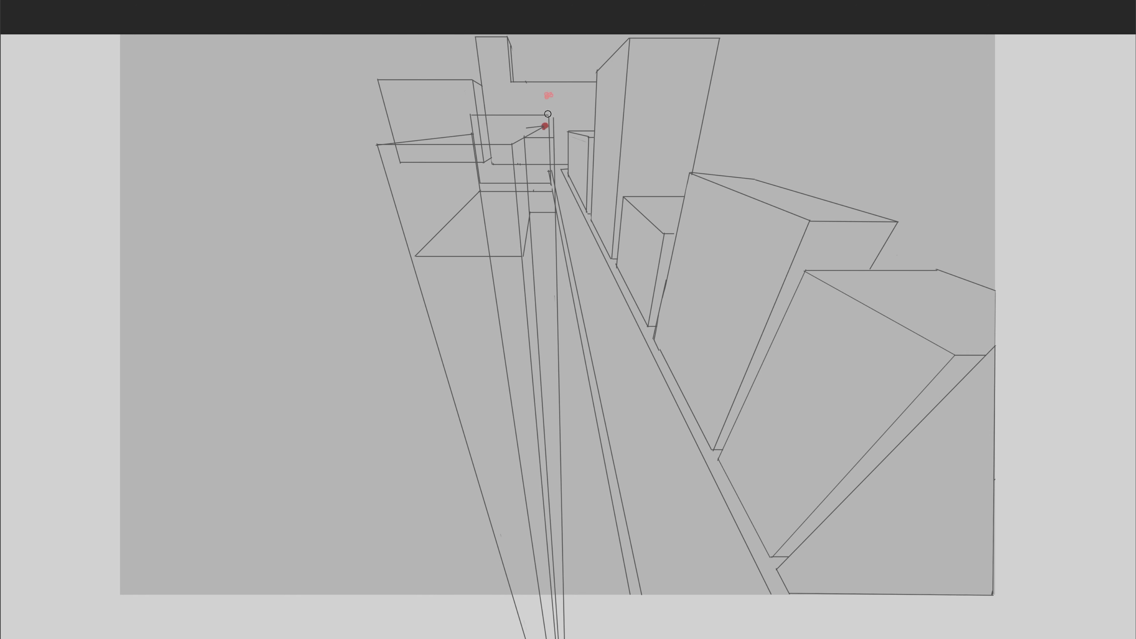
- Erase the roof guide remnants around the upper vanishing point and draw the L-shaped building's horizontal back roof edge
{"action": "mouse_move", "coordinate": [540, 122]}
{"action": "left_mouse_down"}
{"action": "mouse_move", "coordinate": [518, 129]}
{"action": "mouse_move", "coordinate": [554, 135]}
{"action": "left_mouse_up"}
{"action": "left_click_drag", "start_coordinate": [554, 137], "coordinate": [545, 129]}
{"action": "left_click", "coordinate": [544, 126]}
{"action": "left_click_drag", "start_coordinate": [472, 134], "coordinate": [549, 133]}
- Erase the excess vertical guides around the L-shaped building and the hidden back base edges inside it
{"action": "mouse_move", "coordinate": [555, 225]}
{"action": "left_mouse_down"}
{"action": "mouse_move", "coordinate": [549, 261]}
{"action": "mouse_move", "coordinate": [534, 219]}
{"action": "mouse_move", "coordinate": [534, 314]}
{"action": "mouse_move", "coordinate": [522, 260]}
{"action": "mouse_move", "coordinate": [537, 351]}
{"action": "mouse_move", "coordinate": [555, 320]}
{"action": "mouse_move", "coordinate": [492, 265]}
{"action": "mouse_move", "coordinate": [478, 186]}
{"action": "left_mouse_up"}
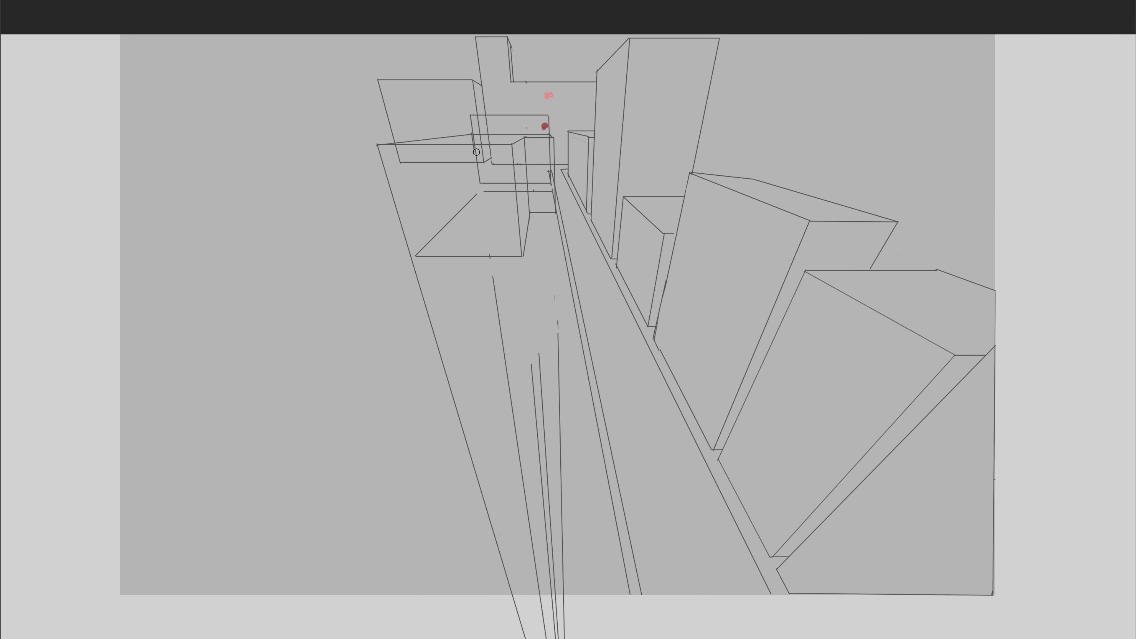
{"action": "left_click_drag", "start_coordinate": [482, 189], "coordinate": [419, 252]}
{"action": "mouse_move", "coordinate": [513, 190]}
{"action": "left_mouse_down"}
{"action": "mouse_move", "coordinate": [504, 188]}
{"action": "mouse_move", "coordinate": [548, 192]}
{"action": "left_mouse_up"}
{"action": "mouse_move", "coordinate": [497, 275]}
{"action": "left_mouse_down"}
{"action": "mouse_move", "coordinate": [412, 261]}
{"action": "mouse_move", "coordinate": [520, 621]}
{"action": "left_mouse_up"}
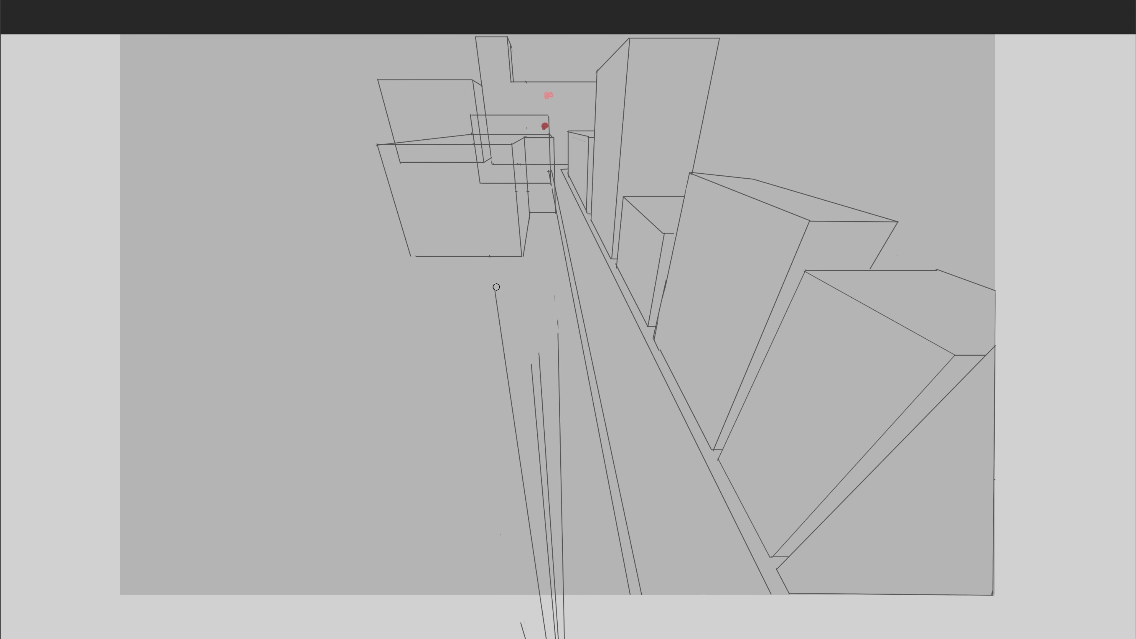
{"action": "left_click_drag", "start_coordinate": [497, 288], "coordinate": [546, 631]}
{"action": "mouse_move", "coordinate": [497, 337]}
{"action": "left_mouse_down"}
{"action": "mouse_move", "coordinate": [540, 368]}
{"action": "mouse_move", "coordinate": [557, 613]}
{"action": "mouse_move", "coordinate": [544, 395]}
{"action": "left_mouse_up"}
{"action": "mouse_move", "coordinate": [558, 321]}
{"action": "left_mouse_down"}
{"action": "mouse_move", "coordinate": [561, 618]}
{"action": "mouse_move", "coordinate": [691, 464]}
{"action": "mouse_move", "coordinate": [652, 472]}
{"action": "mouse_move", "coordinate": [696, 606]}
{"action": "mouse_move", "coordinate": [685, 462]}
{"action": "mouse_move", "coordinate": [683, 528]}
{"action": "left_mouse_up"}
{"action": "left_click_drag", "start_coordinate": [713, 441], "coordinate": [698, 539]}
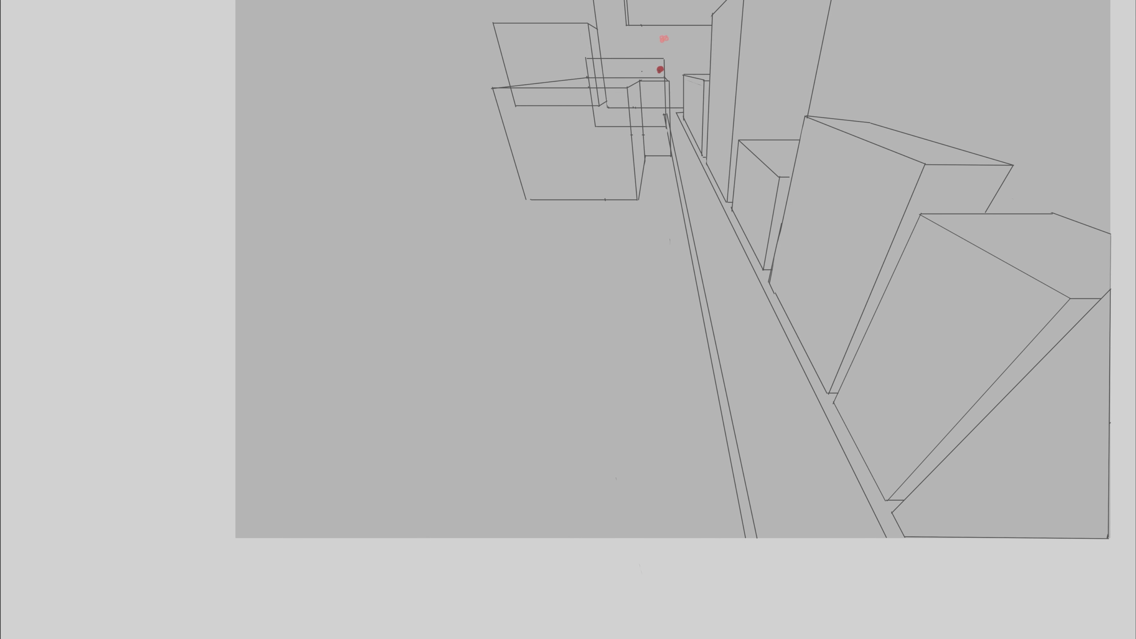
- Close the gap in the L-shaped building's front base edge and fill its walls with the background grey to hide the lines behind
{"action": "key", "text": "ctrl+plus"}
{"action": "left_click_drag", "start_coordinate": [715, 179], "coordinate": [547, 522]}
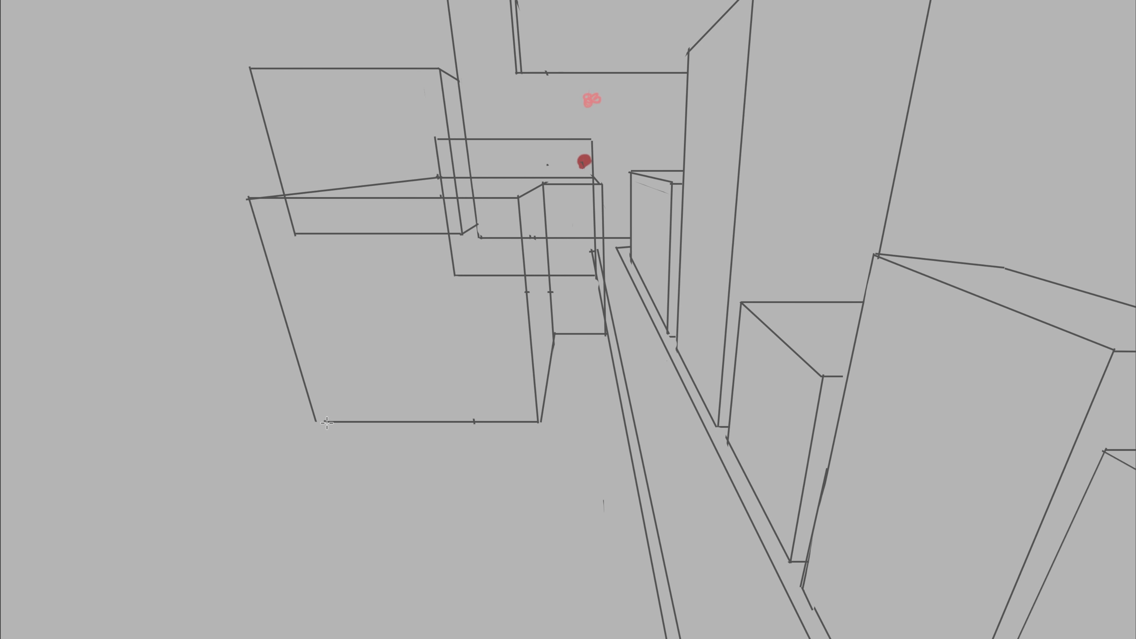
{"action": "left_click_drag", "start_coordinate": [327, 422], "coordinate": [315, 420]}
{"action": "key", "text": "g"}
{"action": "left_click", "coordinate": [487, 319]}
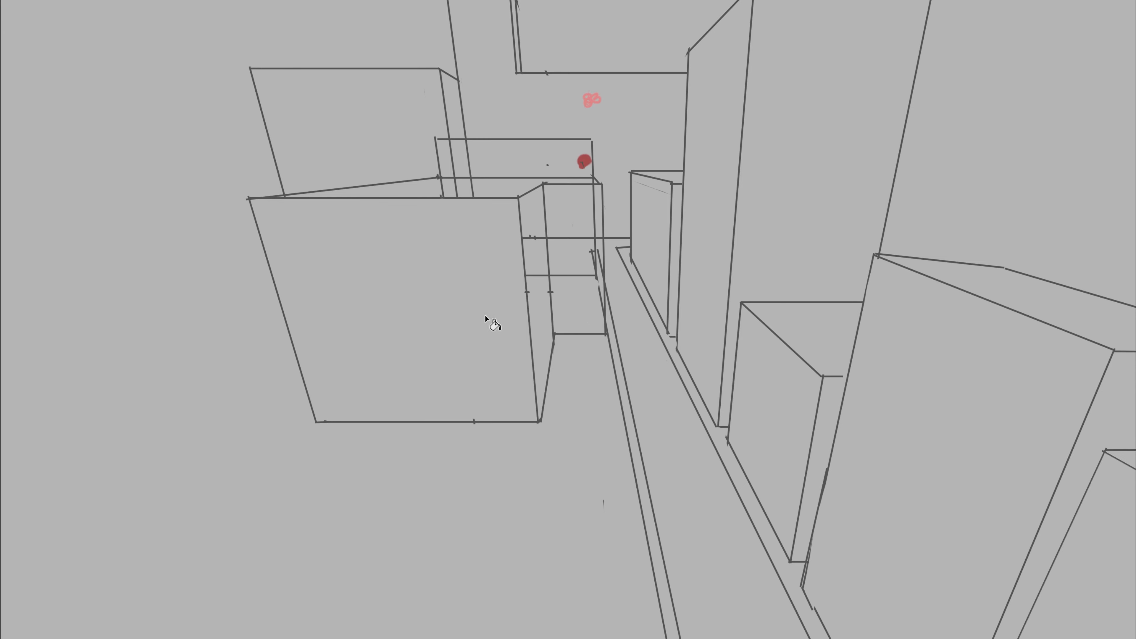
{"action": "left_click", "coordinate": [582, 251]}
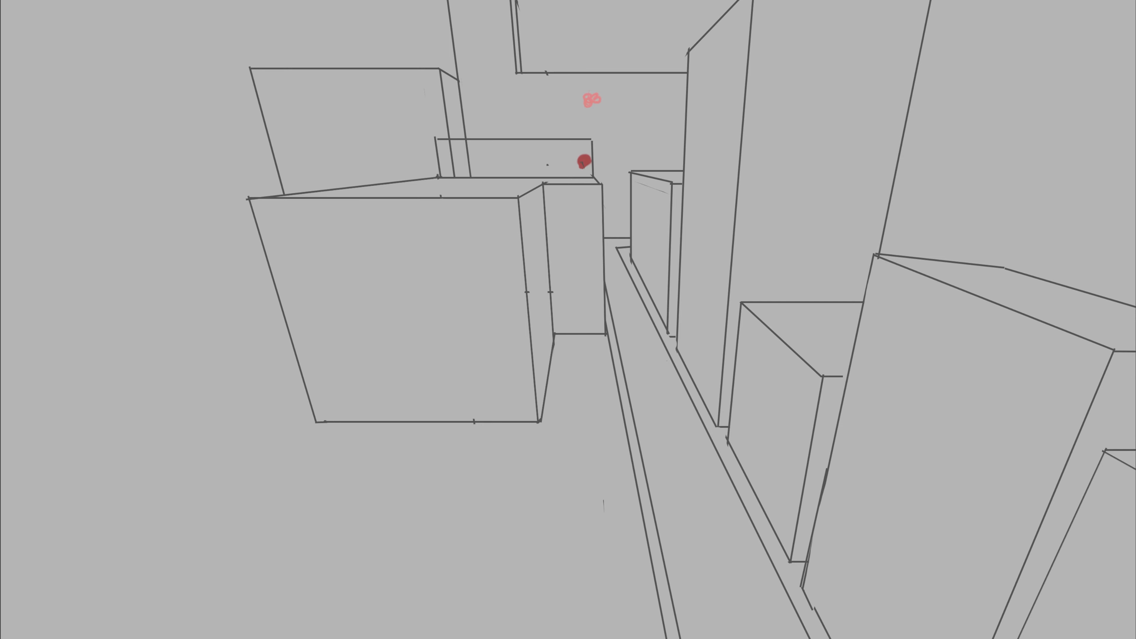
- Close the top corners of the low box behind the L-shaped building, fill its face grey and erase the stray line remnants inside
{"action": "left_click_drag", "start_coordinate": [590, 139], "coordinate": [593, 142]}
{"action": "left_click_drag", "start_coordinate": [436, 138], "coordinate": [441, 139]}
{"action": "left_click", "coordinate": [529, 154]}
{"action": "key", "text": "e"}
{"action": "left_click_drag", "start_coordinate": [452, 155], "coordinate": [455, 169]}
- Draw two vertical guides from the lower vanishing point and the horizontal back base and roof edges of a new box before the L-shaped building
{"action": "key", "text": "ctrl+minus"}
{"action": "key", "text": "ctrl+minus"}
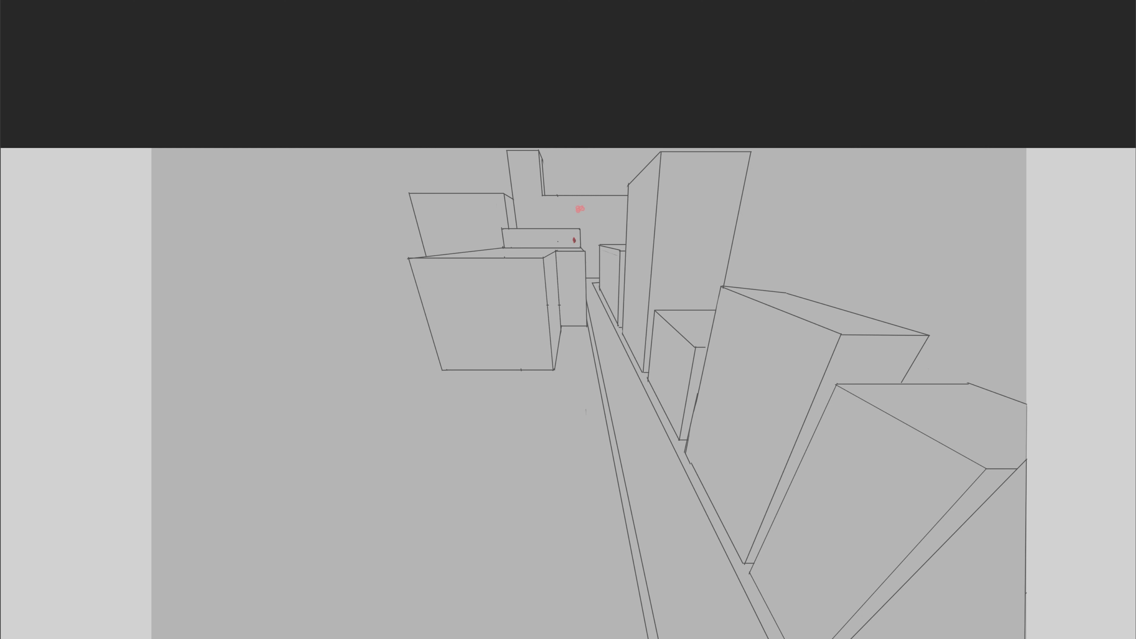
{"action": "left_click_drag", "start_coordinate": [577, 331], "coordinate": [541, 163]}
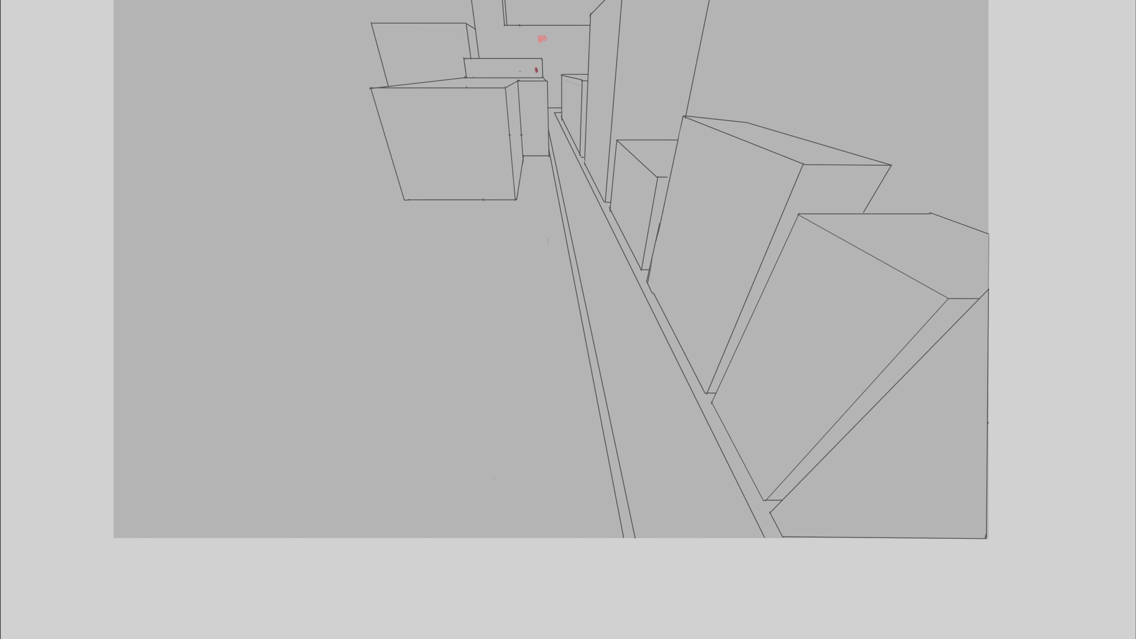
{"action": "key", "text": "ctrl+minus"}
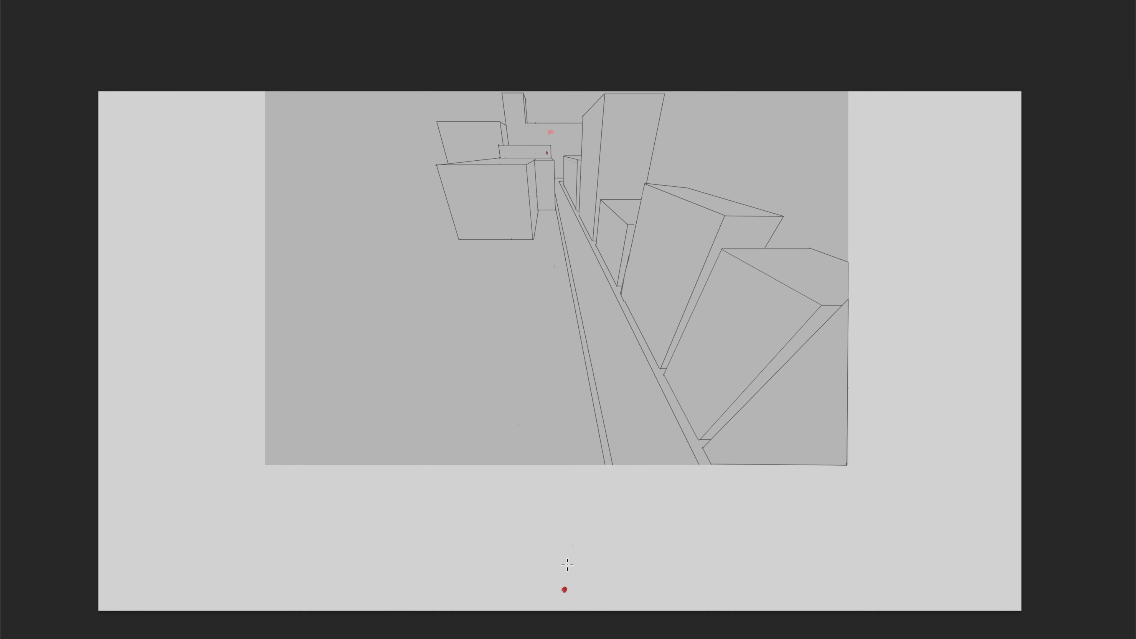
{"action": "left_click_drag", "start_coordinate": [564, 590], "coordinate": [562, 170]}
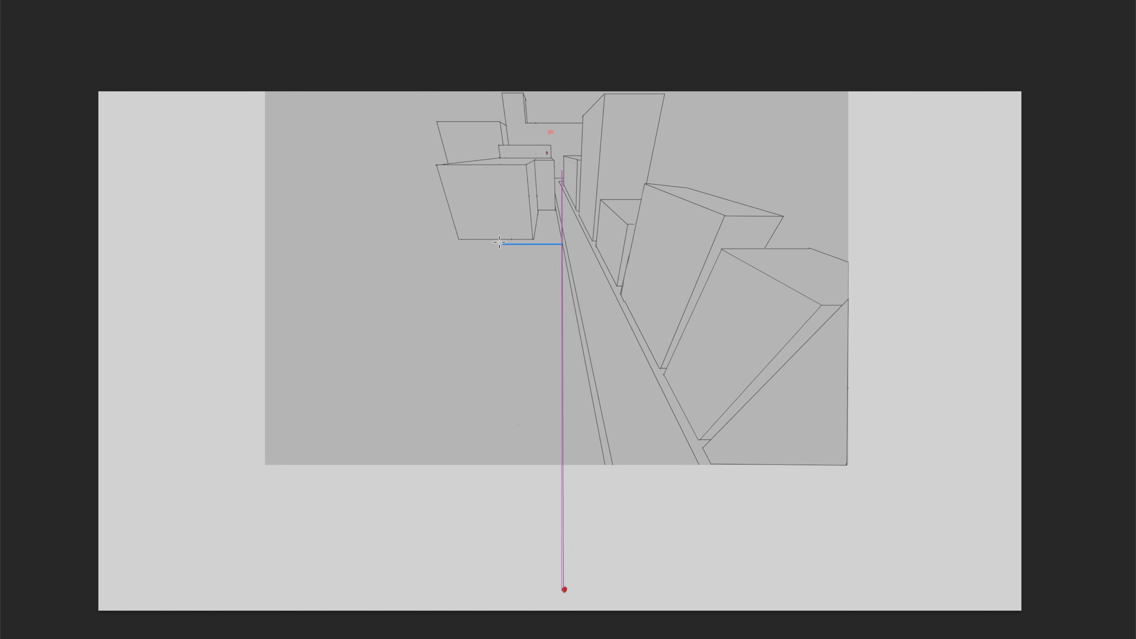
{"action": "left_click_drag", "start_coordinate": [564, 590], "coordinate": [446, 177]}
{"action": "left_click_drag", "start_coordinate": [562, 184], "coordinate": [448, 184]}
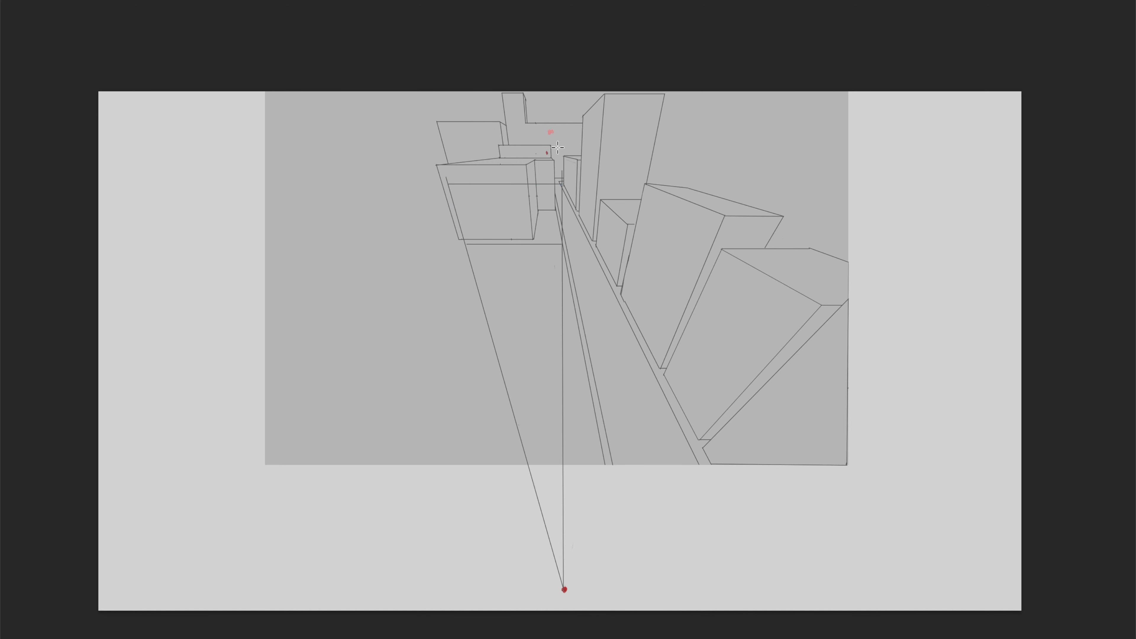
- Draw the new box's side roof edges from the upper vanishing point, its front vertical guides and its horizontal front roof and base edges
{"action": "left_click_drag", "start_coordinate": [547, 153], "coordinate": [591, 230]}
{"action": "left_click_drag", "start_coordinate": [565, 587], "coordinate": [381, 151]}
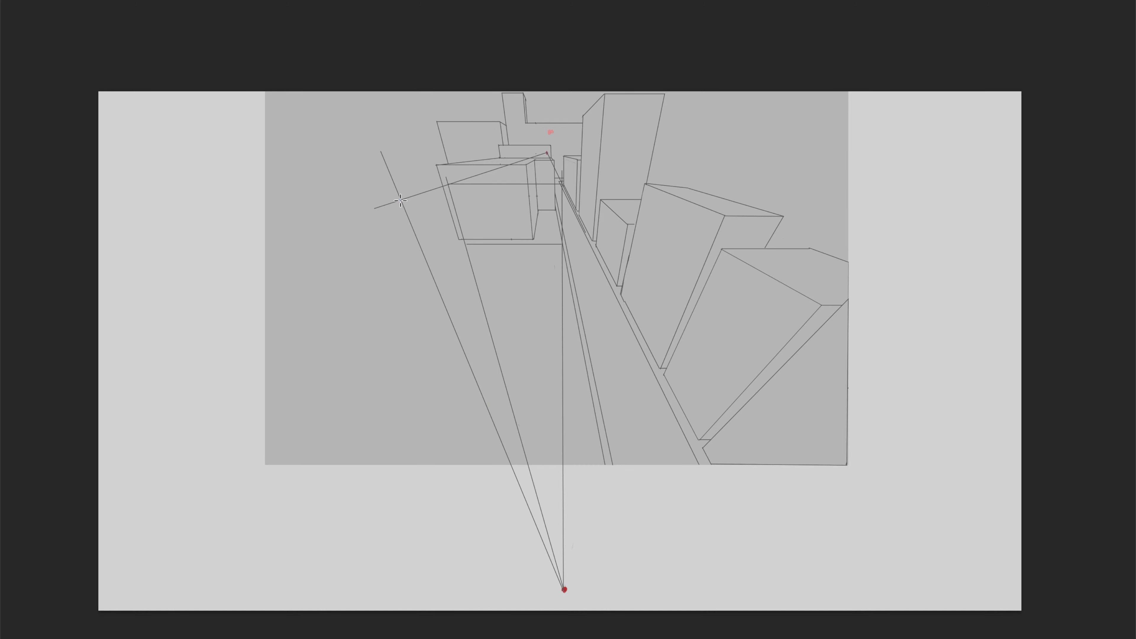
{"action": "left_click_drag", "start_coordinate": [401, 200], "coordinate": [570, 209]}
{"action": "left_click_drag", "start_coordinate": [564, 589], "coordinate": [569, 200]}
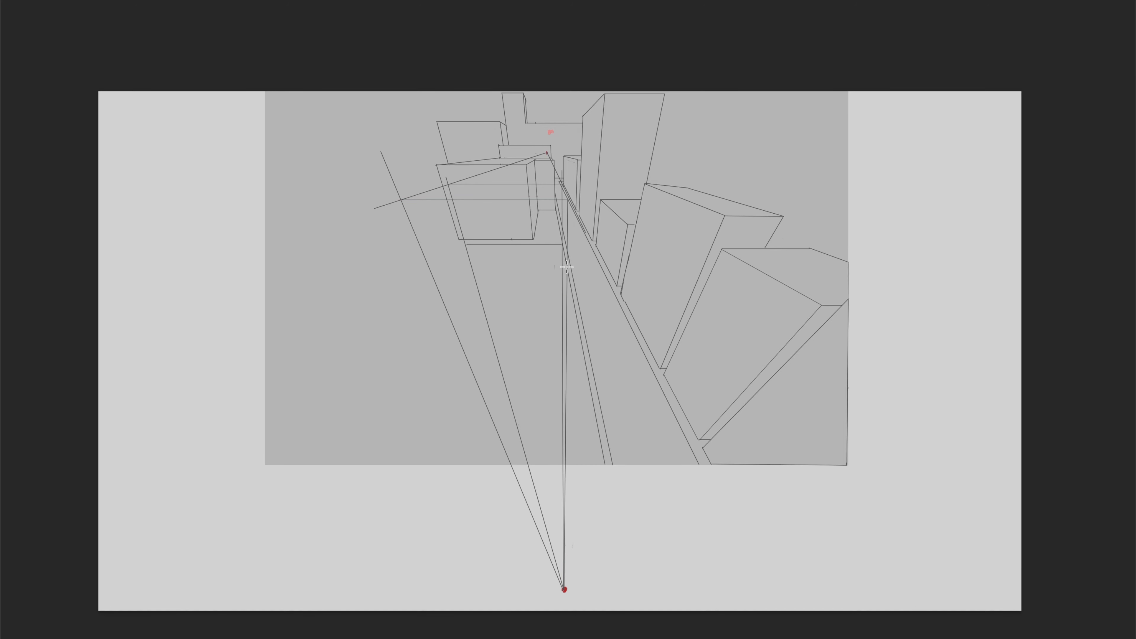
{"action": "left_click_drag", "start_coordinate": [566, 268], "coordinate": [428, 263]}
- Erase the guides beyond the new box's corners, its hidden back base edge and the roof guide running to the upper vanishing point
{"action": "key", "text": "e"}
{"action": "mouse_move", "coordinate": [380, 151]}
{"action": "left_mouse_down"}
{"action": "mouse_move", "coordinate": [393, 181]}
{"action": "mouse_move", "coordinate": [386, 205]}
{"action": "left_mouse_up"}
{"action": "left_click_drag", "start_coordinate": [439, 287], "coordinate": [455, 330]}
{"action": "left_click_drag", "start_coordinate": [465, 240], "coordinate": [452, 197]}
{"action": "mouse_move", "coordinate": [476, 278]}
{"action": "left_mouse_down"}
{"action": "mouse_move", "coordinate": [563, 583]}
{"action": "mouse_move", "coordinate": [457, 333]}
{"action": "left_mouse_up"}
{"action": "left_click_drag", "start_coordinate": [566, 575], "coordinate": [565, 273]}
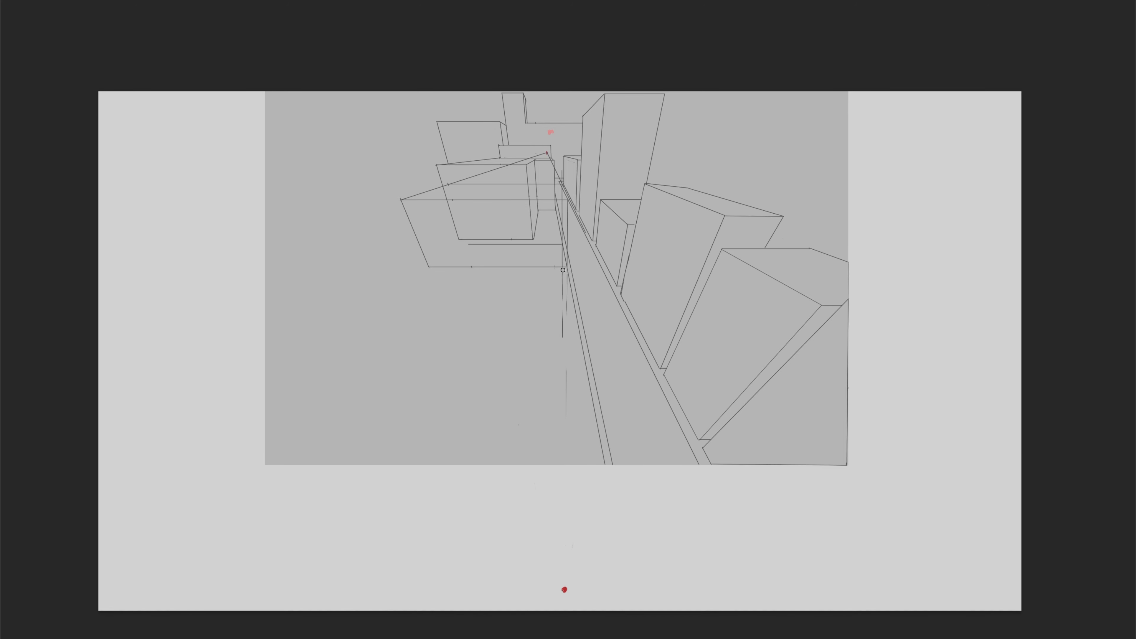
{"action": "left_click_drag", "start_coordinate": [565, 322], "coordinate": [561, 397]}
{"action": "mouse_move", "coordinate": [563, 205]}
{"action": "left_mouse_down"}
{"action": "mouse_move", "coordinate": [563, 265]}
{"action": "mouse_move", "coordinate": [566, 203]}
{"action": "mouse_move", "coordinate": [565, 245]}
{"action": "mouse_move", "coordinate": [468, 244]}
{"action": "left_mouse_up"}
{"action": "left_click_drag", "start_coordinate": [547, 153], "coordinate": [453, 184]}
- Close the new box's front base corner and fill its front wall and roof grey to hide the lines behind
{"action": "left_click", "coordinate": [536, 239]}
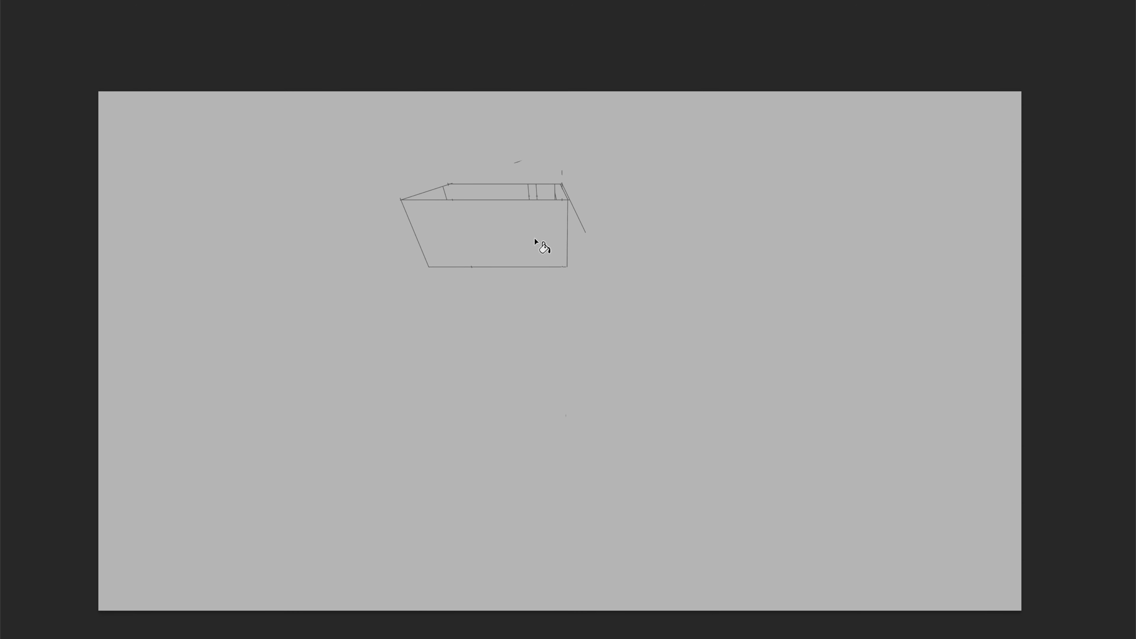
{"action": "key", "text": "ctrl+z"}
{"action": "key", "text": "ctrl+plus"}
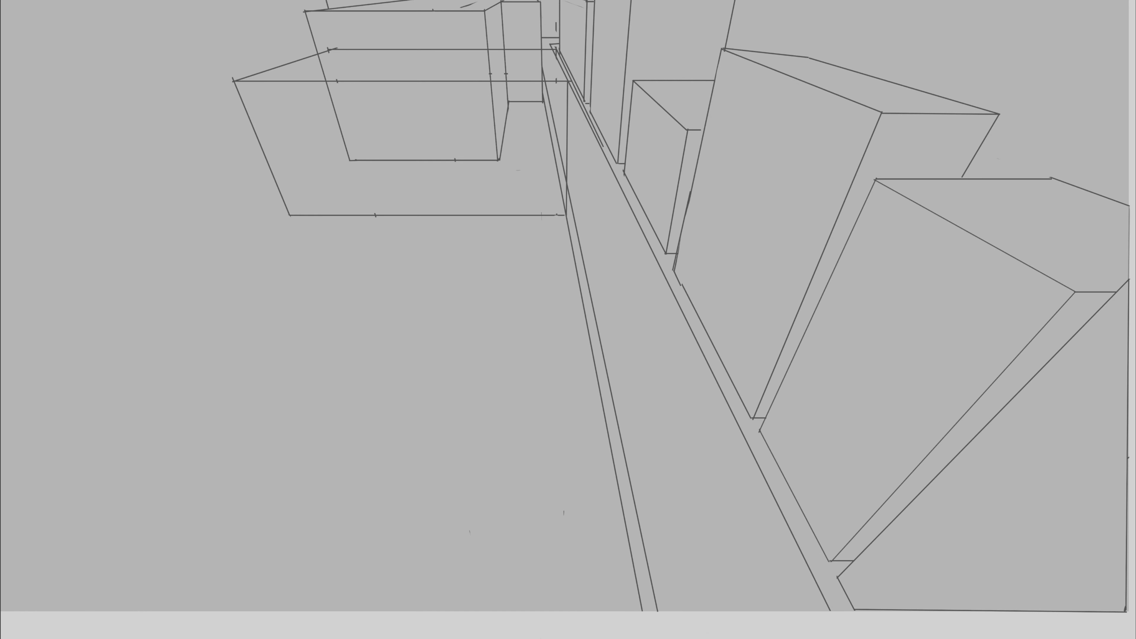
{"action": "left_click_drag", "start_coordinate": [568, 210], "coordinate": [555, 215]}
{"action": "left_click", "coordinate": [508, 166]}
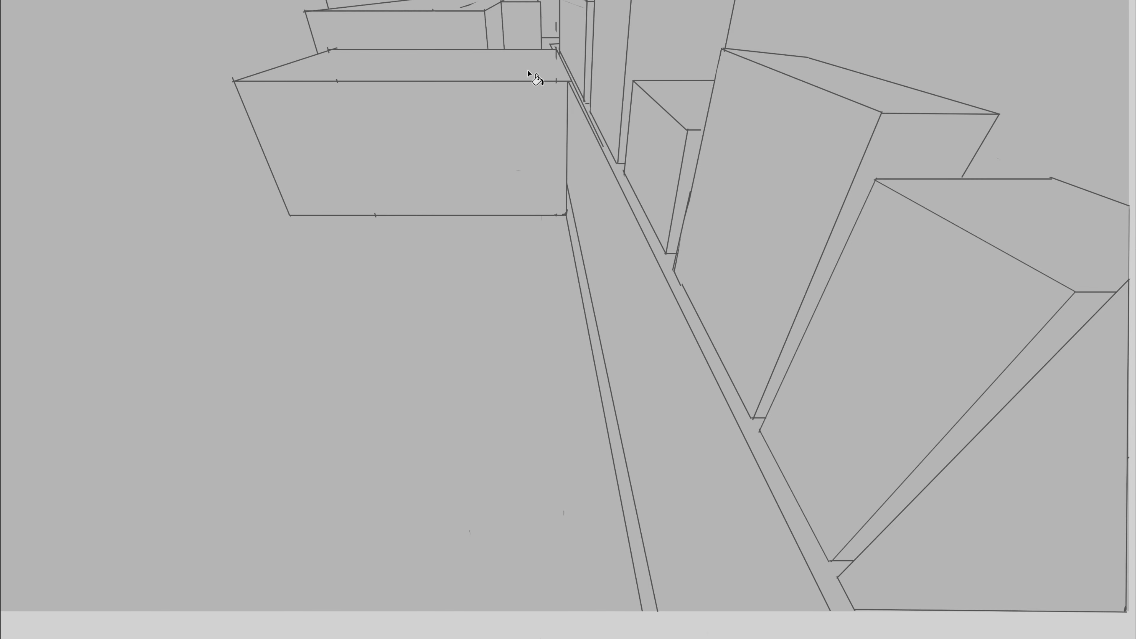
- Draw four horizontal base lines from the left street edge and cross them with a guide from the upper vanishing point
{"action": "key", "text": "minus"}
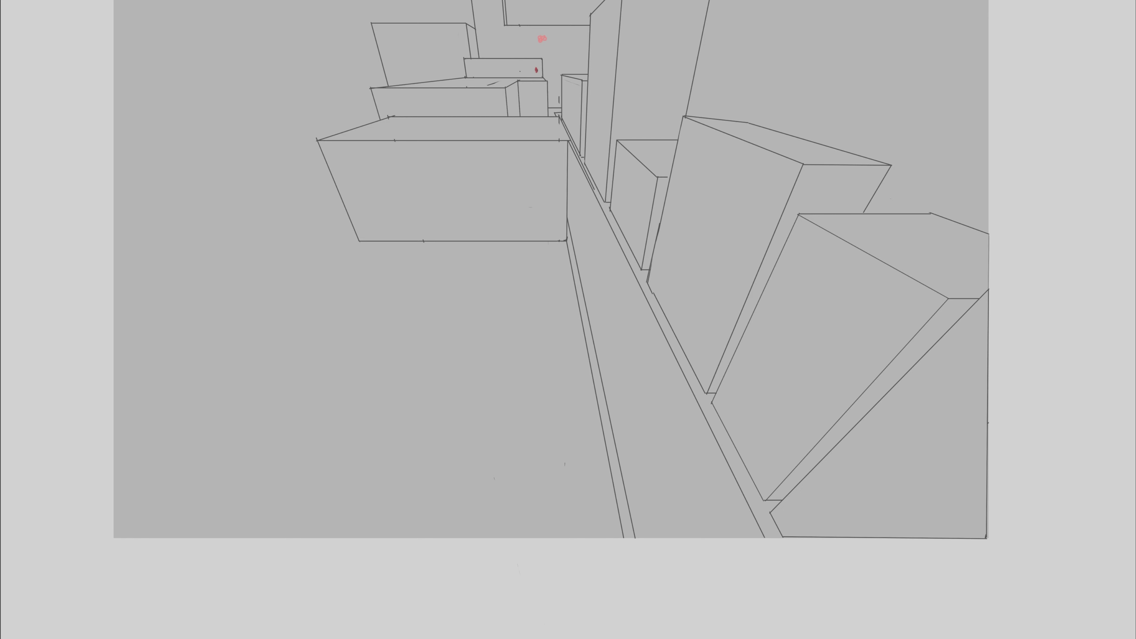
{"action": "left_click_drag", "start_coordinate": [569, 259], "coordinate": [264, 251]}
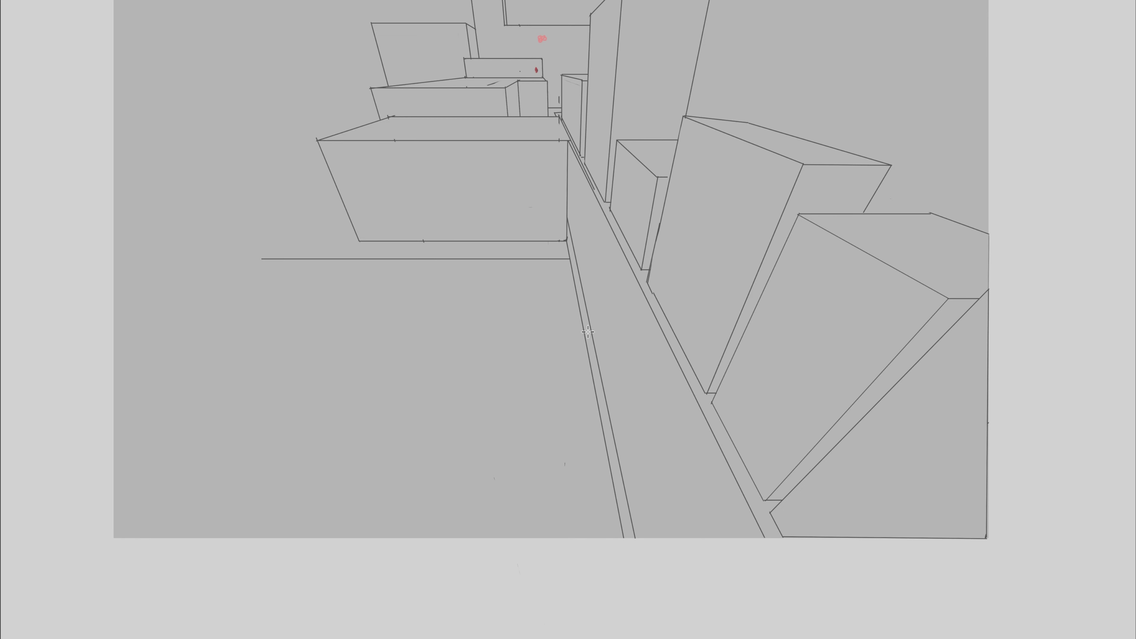
{"action": "left_click_drag", "start_coordinate": [586, 348], "coordinate": [160, 348]}
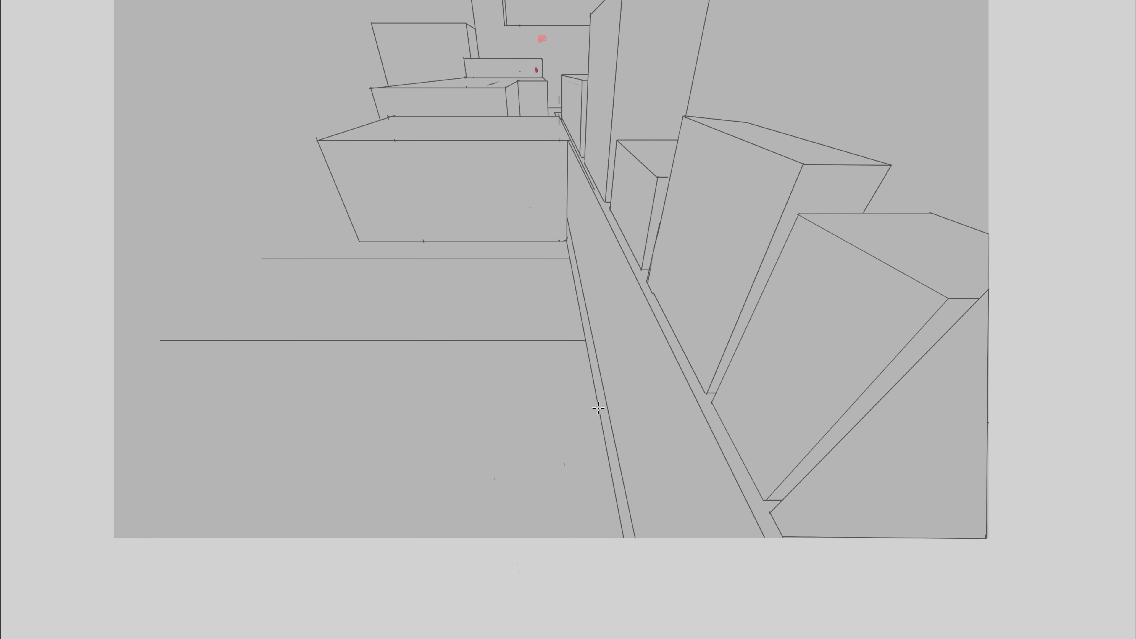
{"action": "left_click_drag", "start_coordinate": [600, 408], "coordinate": [131, 417]}
{"action": "left_click_drag", "start_coordinate": [614, 476], "coordinate": [71, 487]}
{"action": "mouse_move", "coordinate": [536, 70]}
{"action": "left_mouse_down"}
{"action": "mouse_move", "coordinate": [147, 399]}
{"action": "mouse_move", "coordinate": [20, 540]}
{"action": "mouse_move", "coordinate": [1, 541]}
{"action": "left_mouse_up"}
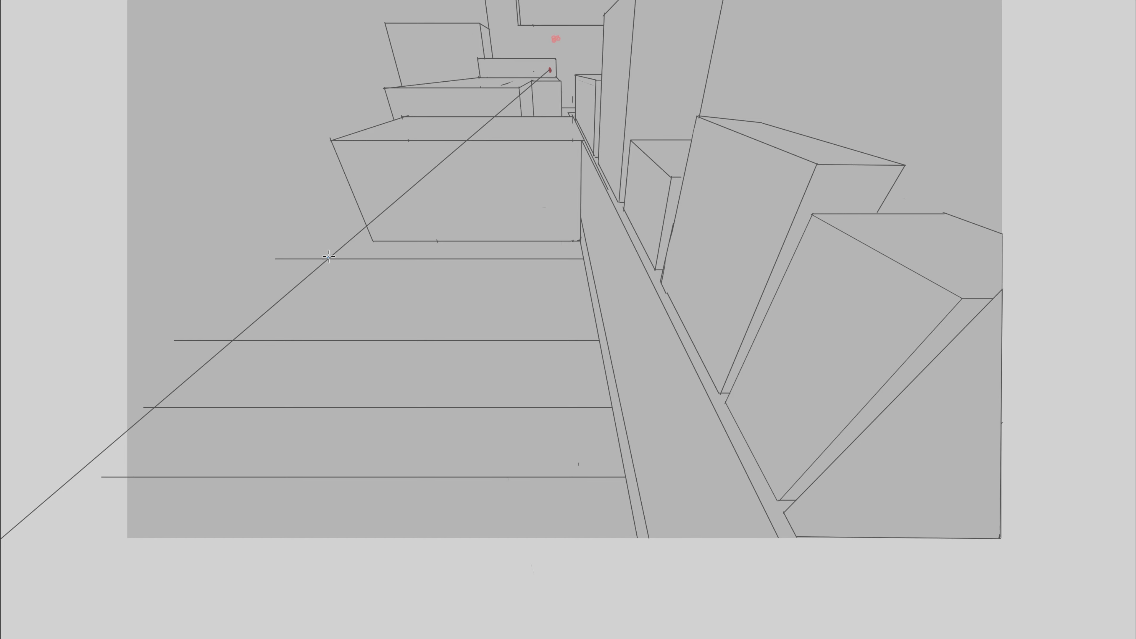
{"action": "mouse_move", "coordinate": [332, 258]}
{"action": "left_mouse_down"}
{"action": "mouse_move", "coordinate": [332, 165]}
{"action": "mouse_move", "coordinate": [590, 167]}
{"action": "left_mouse_up"}
{"action": "mouse_move", "coordinate": [551, 70]}
{"action": "left_mouse_down"}
{"action": "mouse_move", "coordinate": [584, 198]}
{"action": "mouse_move", "coordinate": [582, 247]}
{"action": "left_mouse_up"}
{"action": "left_click_drag", "start_coordinate": [567, 166], "coordinate": [567, 256]}
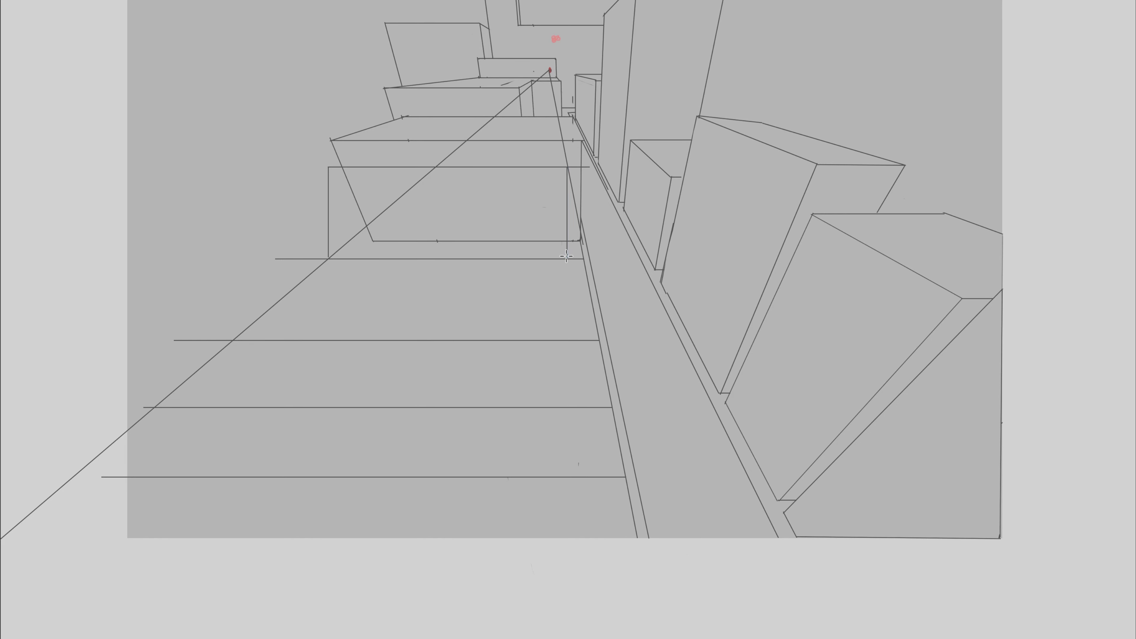
{"action": "key", "text": "ctrl+z"}
{"action": "key", "text": "ctrl+z"}
{"action": "key", "text": "ctrl+z"}
{"action": "key", "text": "ctrl+z"}
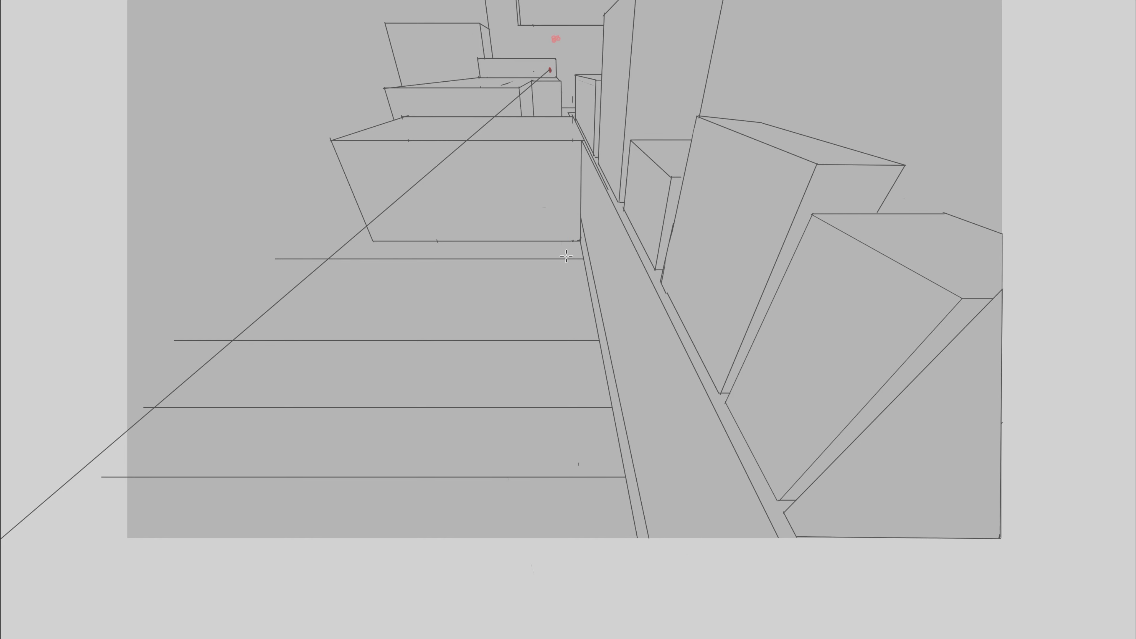
- Draw vertical-edge guides from the lower vanishing point through the new footprint's corners and add the horizontal back roof edge
{"action": "scroll", "coordinate": [566, 256], "scroll_direction": "down", "scroll_amount": 3}
{"action": "mouse_move", "coordinate": [600, 636]}
{"action": "left_mouse_down"}
{"action": "mouse_move", "coordinate": [520, 457]}
{"action": "mouse_move", "coordinate": [274, 30]}
{"action": "mouse_move", "coordinate": [313, 102]}
{"action": "left_mouse_up"}
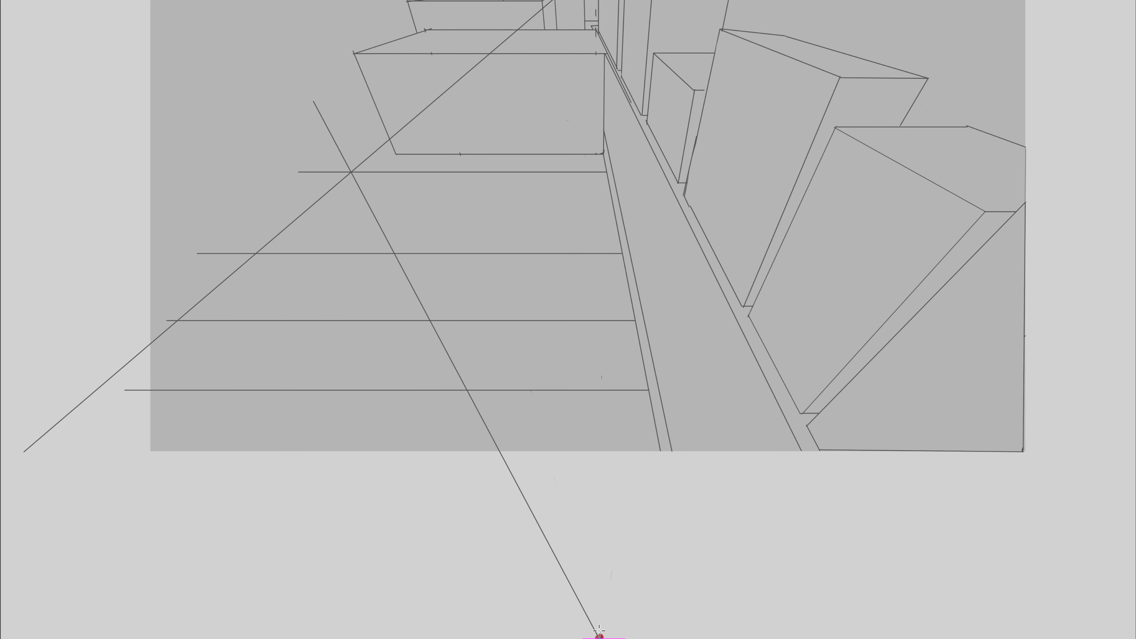
{"action": "mouse_move", "coordinate": [600, 636]}
{"action": "left_mouse_down"}
{"action": "mouse_move", "coordinate": [607, 90]}
{"action": "mouse_move", "coordinate": [277, 92]}
{"action": "mouse_move", "coordinate": [308, 91]}
{"action": "mouse_move", "coordinate": [625, 257]}
{"action": "mouse_move", "coordinate": [633, 126]}
{"action": "left_mouse_up"}
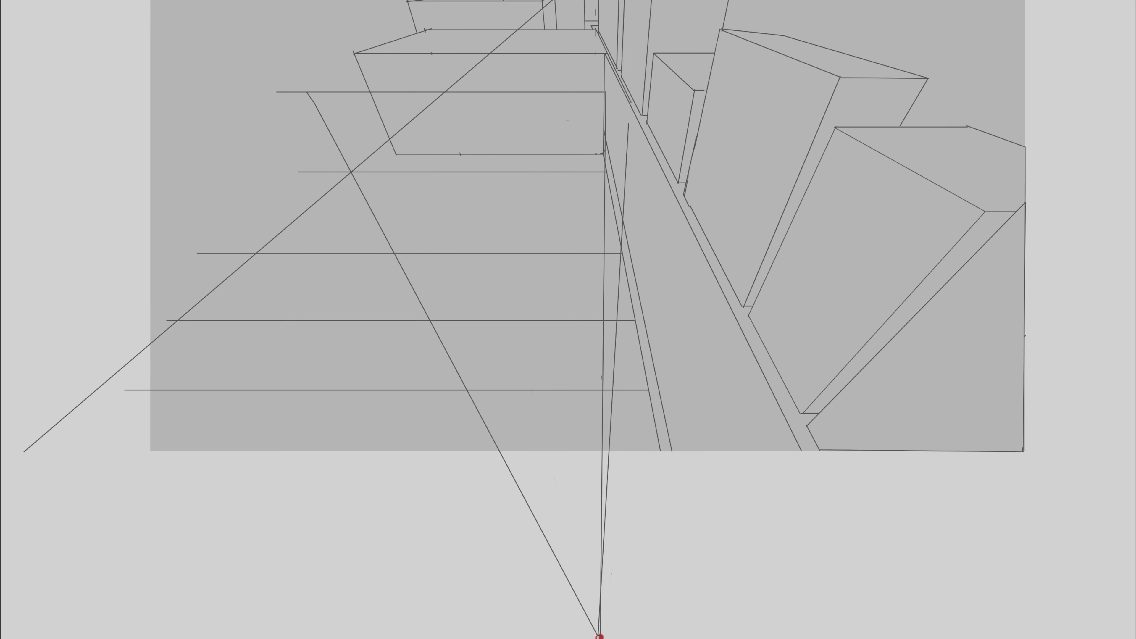
{"action": "mouse_move", "coordinate": [600, 632]}
{"action": "left_mouse_down"}
{"action": "mouse_move", "coordinate": [653, 160]}
{"action": "mouse_move", "coordinate": [601, 623]}
{"action": "mouse_move", "coordinate": [682, 220]}
{"action": "left_mouse_up"}
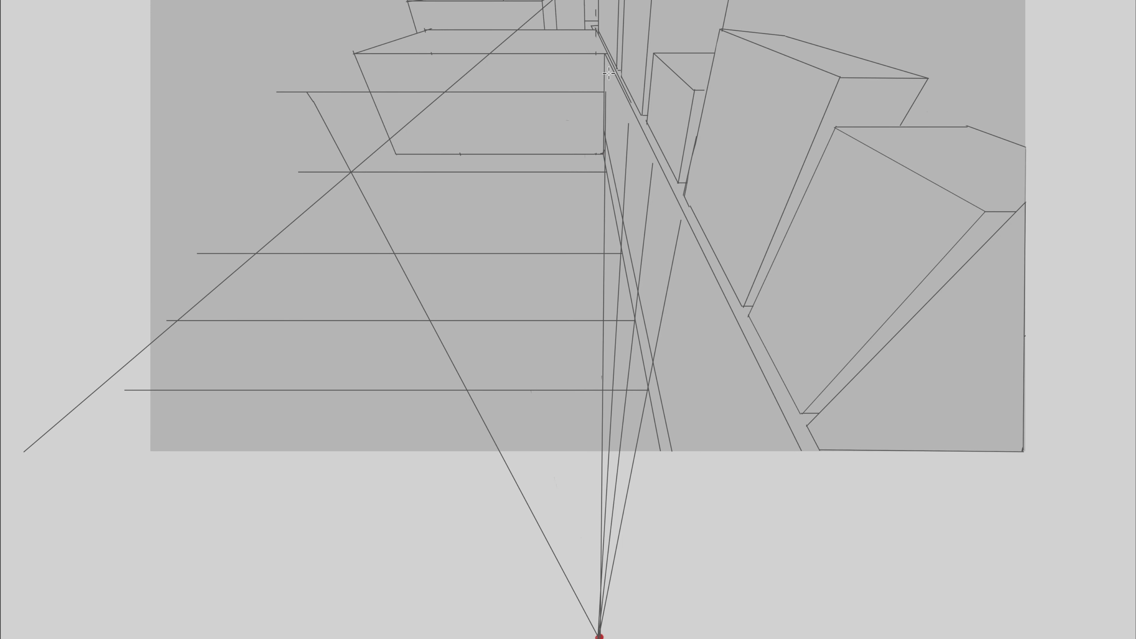
- Draw the street-side roof edge from the upper vanishing point and erase the vertical guides extending above it
{"action": "mouse_move", "coordinate": [578, 1]}
{"action": "left_mouse_down"}
{"action": "mouse_move", "coordinate": [717, 401]}
{"action": "mouse_move", "coordinate": [676, 273]}
{"action": "mouse_move", "coordinate": [667, 290]}
{"action": "left_mouse_up"}
{"action": "key", "text": "e"}
{"action": "left_click_drag", "start_coordinate": [629, 126], "coordinate": [631, 156]}
{"action": "mouse_move", "coordinate": [652, 165]}
{"action": "left_mouse_down"}
{"action": "mouse_move", "coordinate": [651, 221]}
{"action": "mouse_move", "coordinate": [679, 230]}
{"action": "mouse_move", "coordinate": [670, 288]}
{"action": "mouse_move", "coordinate": [681, 223]}
{"action": "mouse_move", "coordinate": [677, 233]}
{"action": "left_mouse_up"}
- Draw the building's front roof edge out to the left canvas edge and its left roof edge from the upper vanishing point
{"action": "key", "text": "e"}
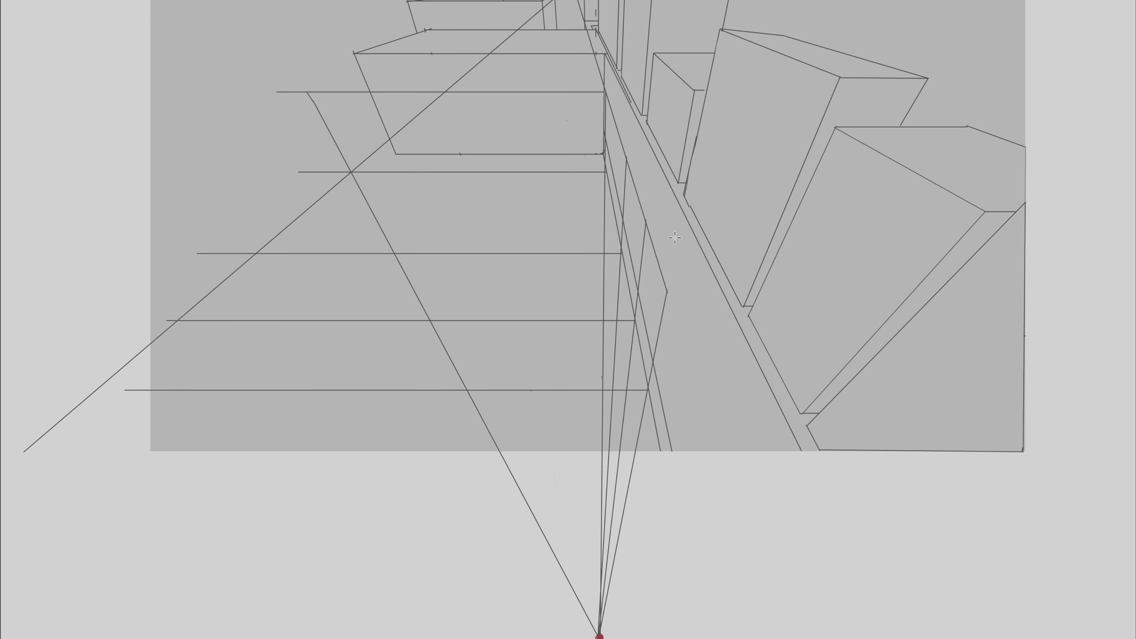
{"action": "left_click_drag", "start_coordinate": [667, 291], "coordinate": [108, 269]}
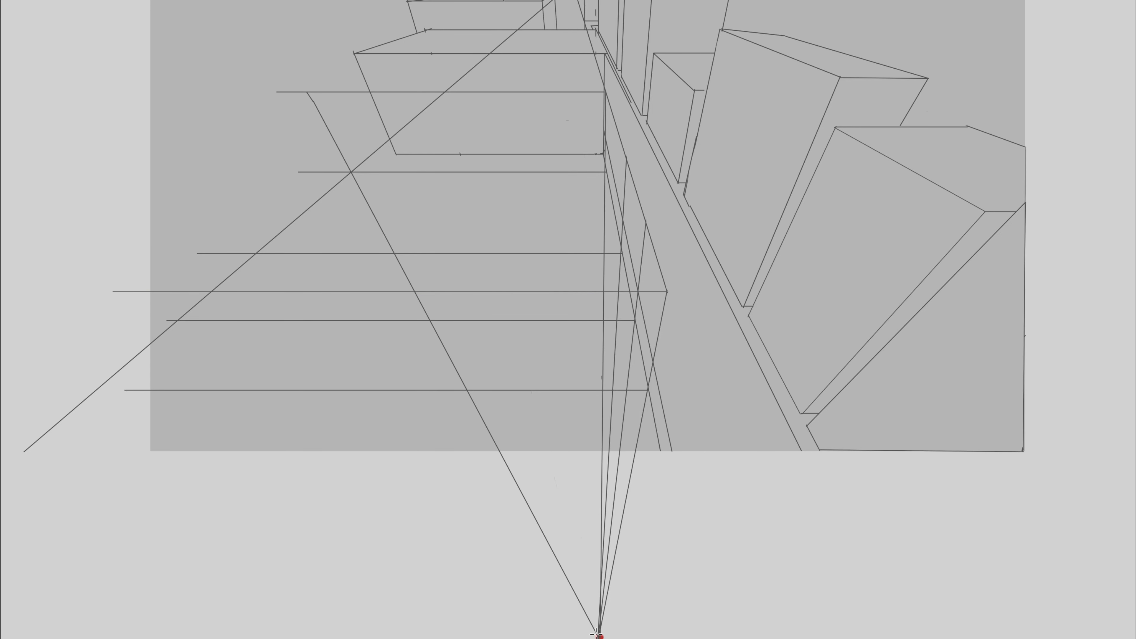
{"action": "left_click_drag", "start_coordinate": [573, 0], "coordinate": [74, 322]}
{"action": "key", "text": "ctrl+z"}
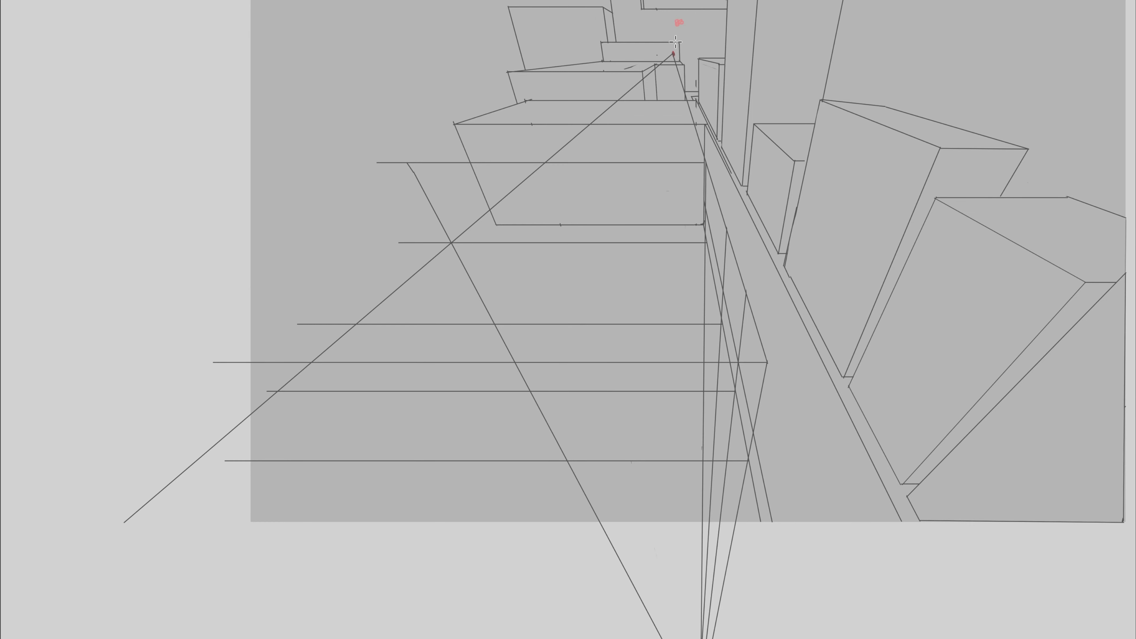
{"action": "left_click_drag", "start_coordinate": [673, 53], "coordinate": [1, 346]}
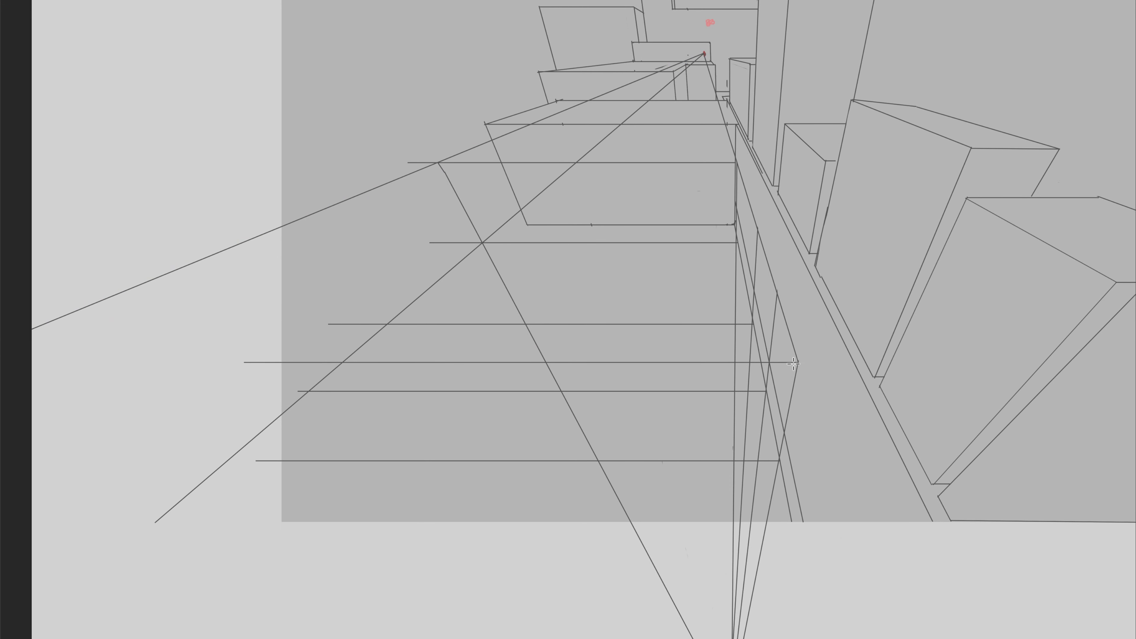
{"action": "left_click_drag", "start_coordinate": [797, 363], "coordinate": [49, 292]}
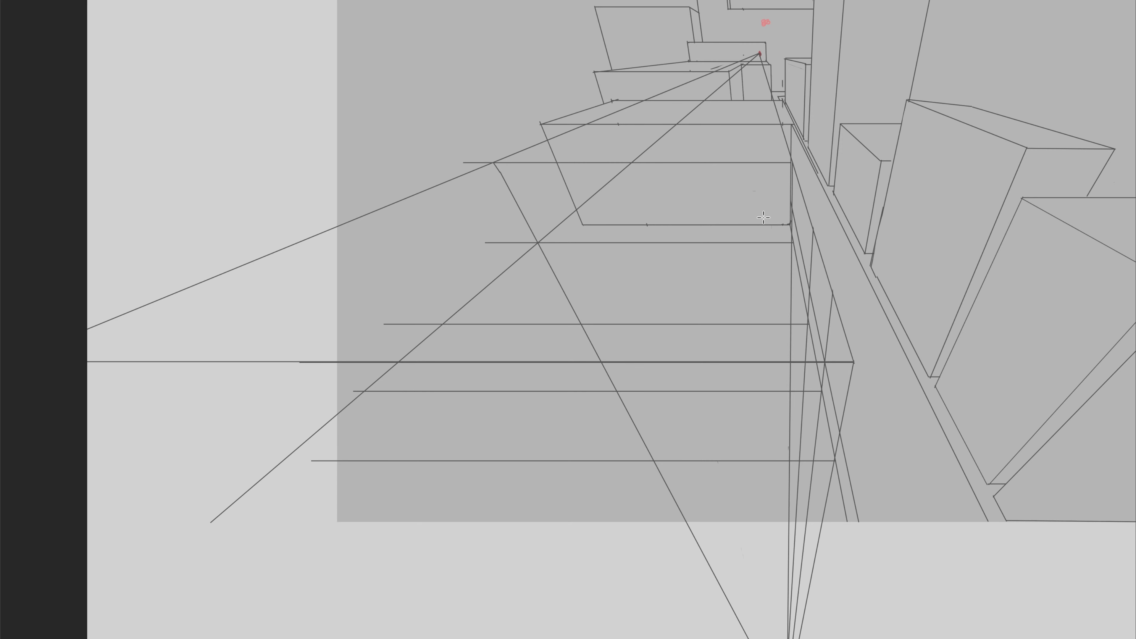
- Erase the guides beyond the back roof edge, the upper part of the left vertical guide and the base-line ends outside the footprint
{"action": "key", "text": "e"}
{"action": "left_click_drag", "start_coordinate": [503, 155], "coordinate": [701, 76]}
{"action": "mouse_move", "coordinate": [635, 157]}
{"action": "left_mouse_down"}
{"action": "mouse_move", "coordinate": [744, 67]}
{"action": "mouse_move", "coordinate": [721, 70]}
{"action": "mouse_move", "coordinate": [732, 57]}
{"action": "mouse_move", "coordinate": [727, 64]}
{"action": "mouse_move", "coordinate": [772, 51]}
{"action": "mouse_move", "coordinate": [794, 157]}
{"action": "mouse_move", "coordinate": [759, 65]}
{"action": "left_mouse_up"}
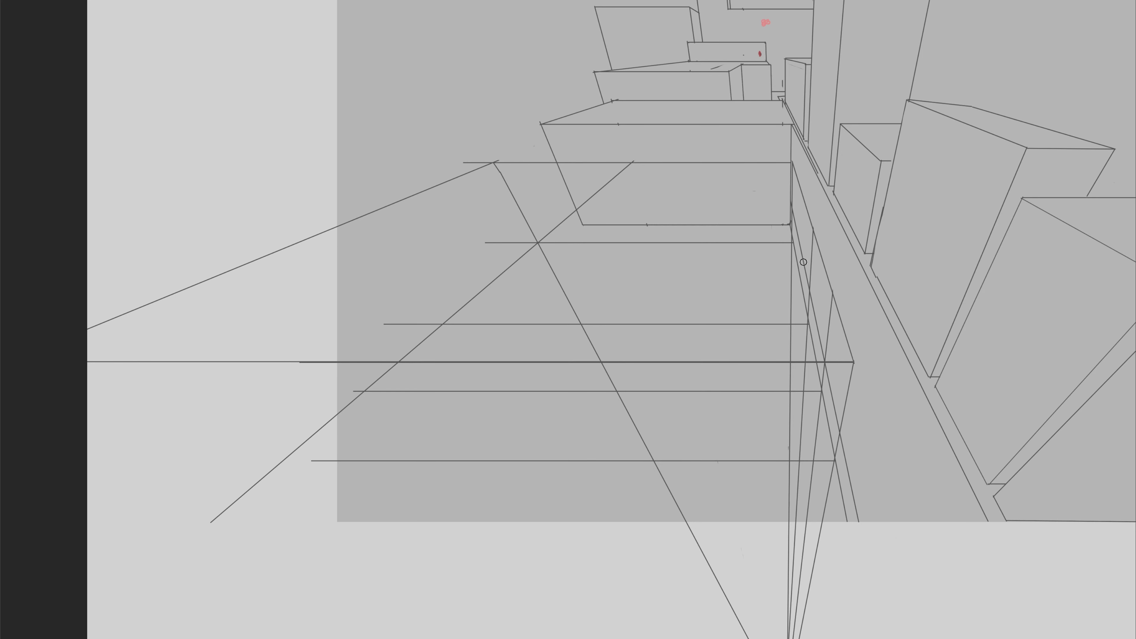
{"action": "mouse_move", "coordinate": [505, 177]}
{"action": "left_mouse_down"}
{"action": "mouse_move", "coordinate": [495, 164]}
{"action": "mouse_move", "coordinate": [536, 234]}
{"action": "mouse_move", "coordinate": [500, 240]}
{"action": "mouse_move", "coordinate": [528, 239]}
{"action": "left_mouse_up"}
{"action": "mouse_move", "coordinate": [402, 327]}
{"action": "left_mouse_down"}
{"action": "mouse_move", "coordinate": [441, 325]}
{"action": "mouse_move", "coordinate": [404, 356]}
{"action": "left_mouse_up"}
{"action": "mouse_move", "coordinate": [206, 534]}
{"action": "left_mouse_down"}
{"action": "mouse_move", "coordinate": [394, 371]}
{"action": "mouse_move", "coordinate": [312, 452]}
{"action": "mouse_move", "coordinate": [342, 468]}
{"action": "left_mouse_up"}
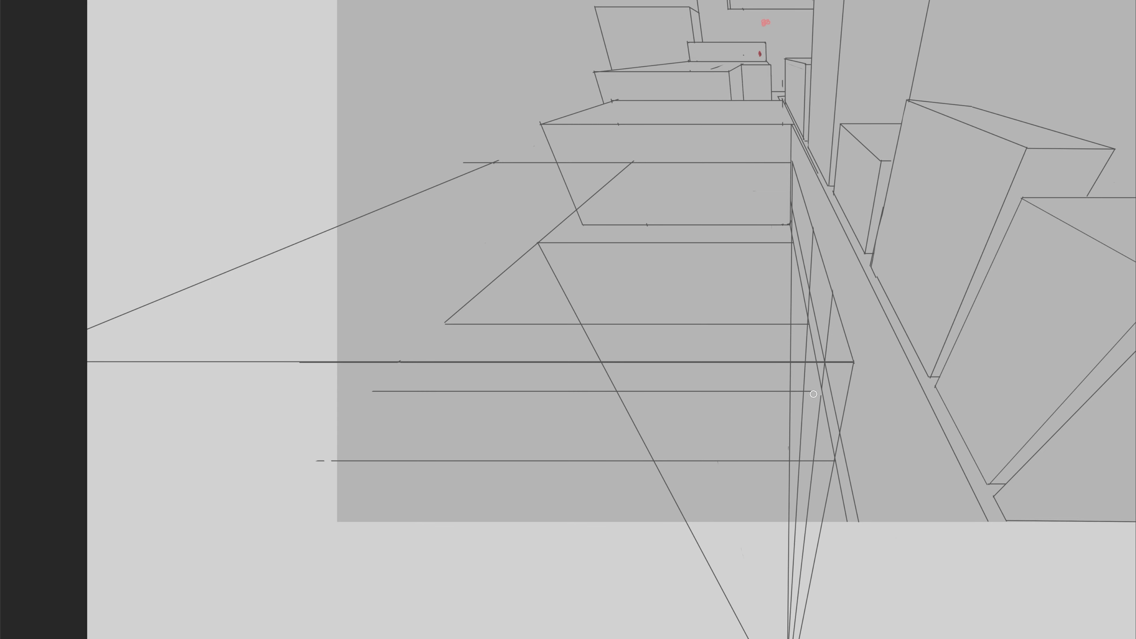
- Erase the extra horizontal guide across the front wall and the vertical guides running below the courtyard opening
{"action": "left_click_drag", "start_coordinate": [814, 394], "coordinate": [375, 388]}
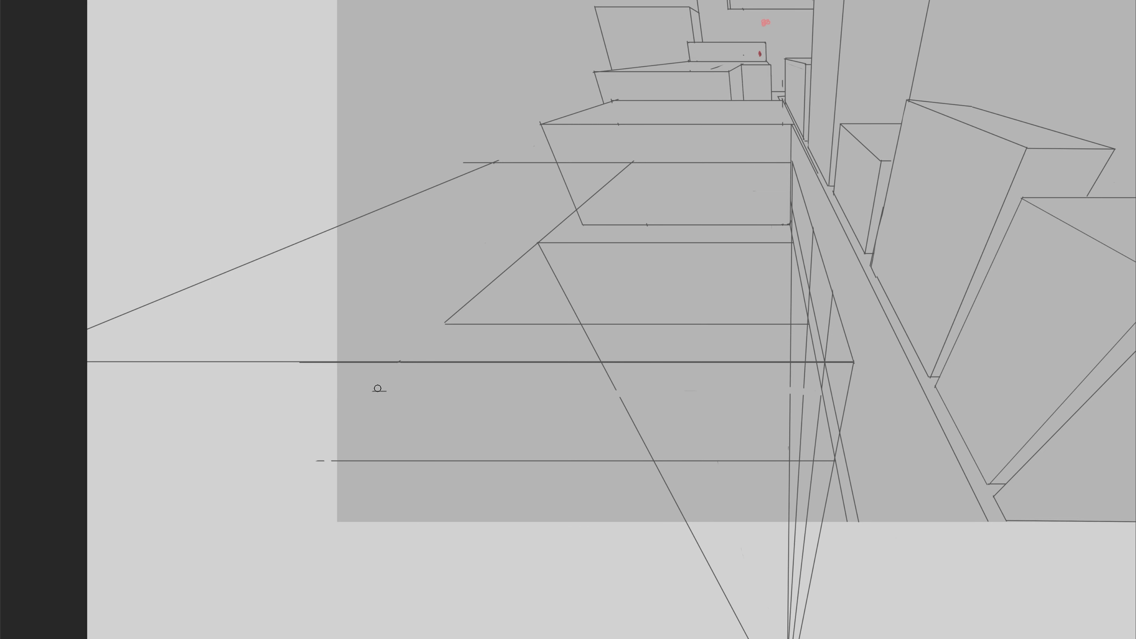
{"action": "left_click_drag", "start_coordinate": [609, 376], "coordinate": [641, 437]}
{"action": "left_click_drag", "start_coordinate": [581, 325], "coordinate": [602, 358]}
{"action": "left_click_drag", "start_coordinate": [641, 438], "coordinate": [730, 604]}
{"action": "mouse_move", "coordinate": [789, 455]}
{"action": "left_mouse_down"}
{"action": "mouse_move", "coordinate": [790, 367]}
{"action": "mouse_move", "coordinate": [806, 368]}
{"action": "mouse_move", "coordinate": [813, 387]}
{"action": "mouse_move", "coordinate": [814, 457]}
{"action": "mouse_move", "coordinate": [826, 367]}
{"action": "mouse_move", "coordinate": [806, 387]}
{"action": "mouse_move", "coordinate": [817, 456]}
{"action": "left_mouse_up"}
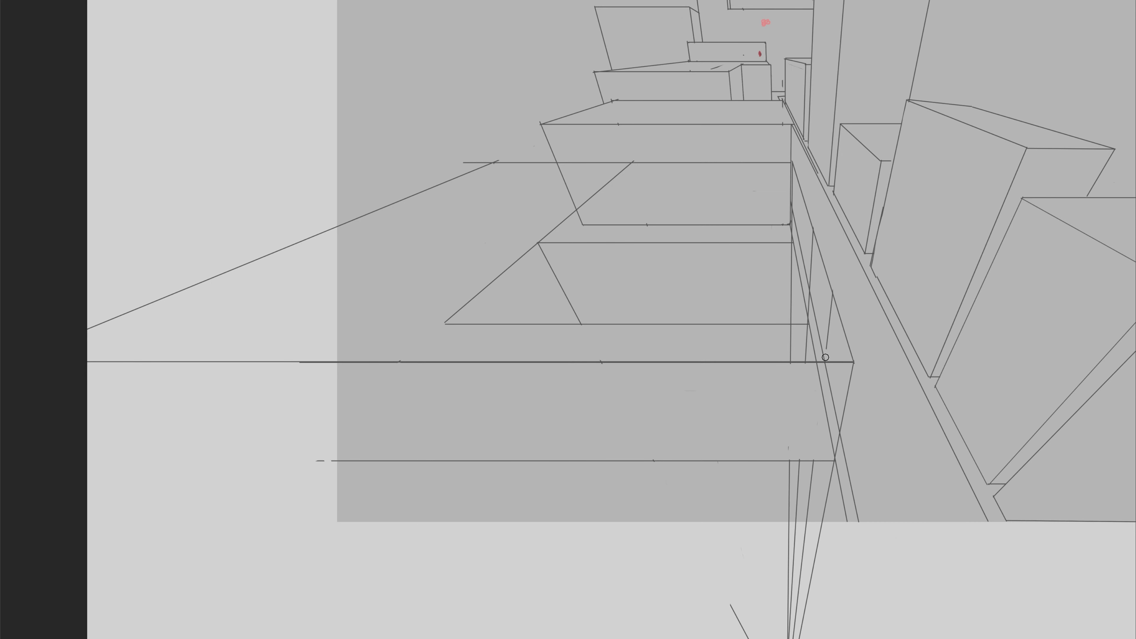
- Extend the courtyard's back and front roof edges to the street-side roof edge and erase the leftover guides at its street end
{"action": "mouse_move", "coordinate": [826, 357]}
{"action": "left_mouse_down"}
{"action": "mouse_move", "coordinate": [832, 304]}
{"action": "mouse_move", "coordinate": [812, 235]}
{"action": "mouse_move", "coordinate": [805, 357]}
{"action": "mouse_move", "coordinate": [791, 358]}
{"action": "mouse_move", "coordinate": [791, 319]}
{"action": "left_mouse_up"}
{"action": "left_click_drag", "start_coordinate": [791, 239], "coordinate": [791, 163]}
{"action": "left_click_drag", "start_coordinate": [539, 242], "coordinate": [817, 243]}
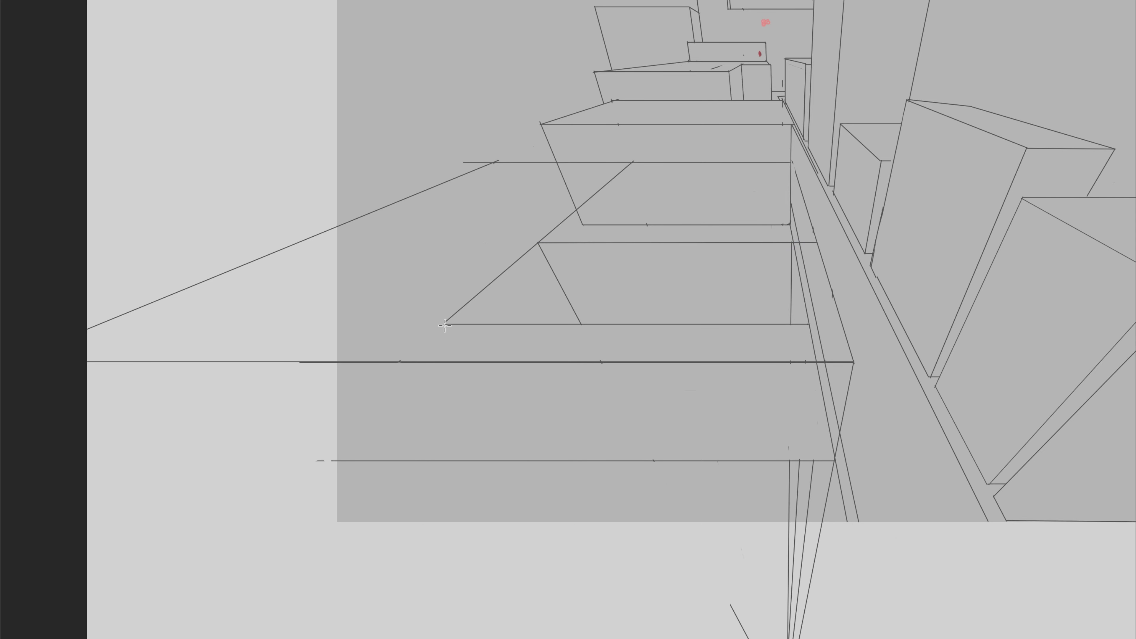
{"action": "left_click_drag", "start_coordinate": [445, 323], "coordinate": [843, 325]}
{"action": "key", "text": "e"}
{"action": "left_click_drag", "start_coordinate": [792, 261], "coordinate": [792, 319]}
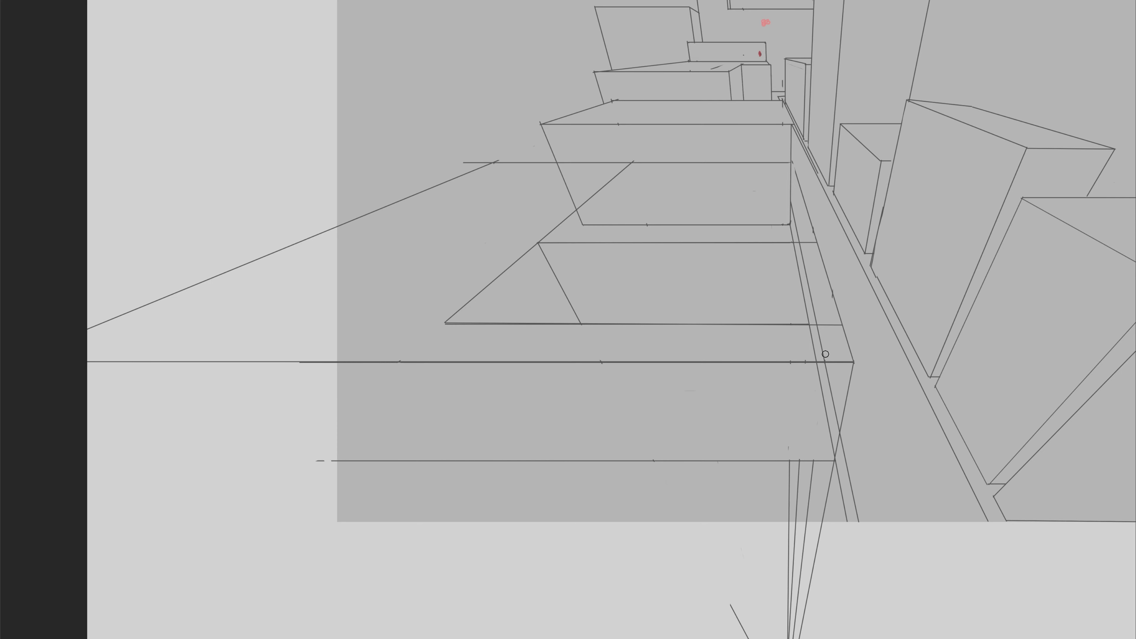
- Draw the courtyard's street-side vertical edge toward the lower vanishing point and erase all guides below its front edge
{"action": "key", "text": "b"}
{"action": "left_click_drag", "start_coordinate": [821, 349], "coordinate": [735, 268]}
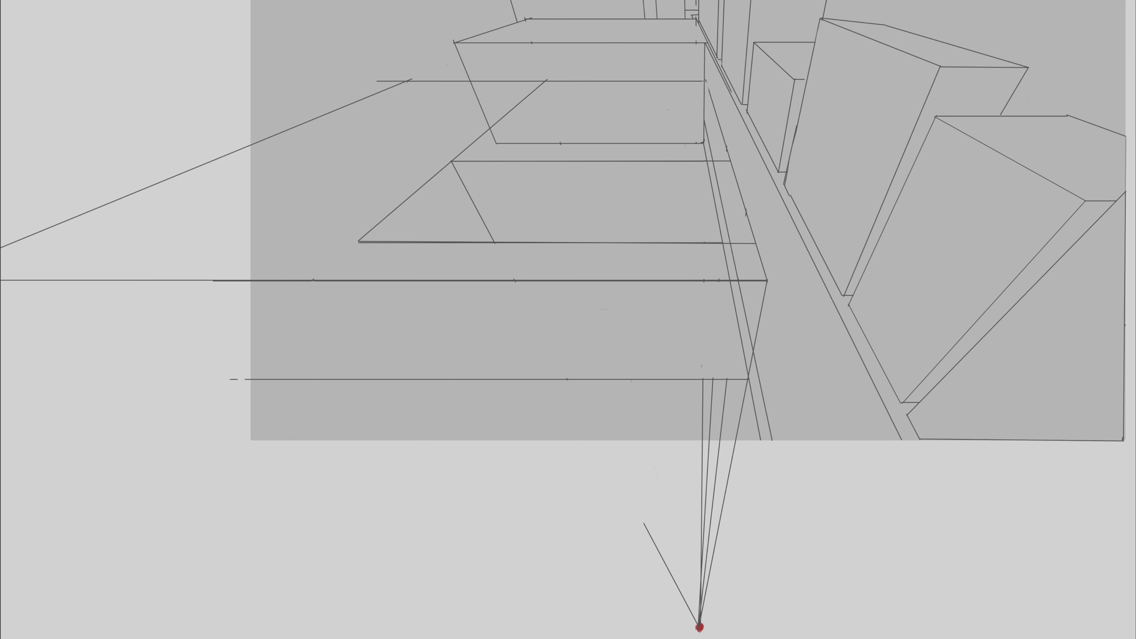
{"action": "left_click_drag", "start_coordinate": [731, 161], "coordinate": [698, 628]}
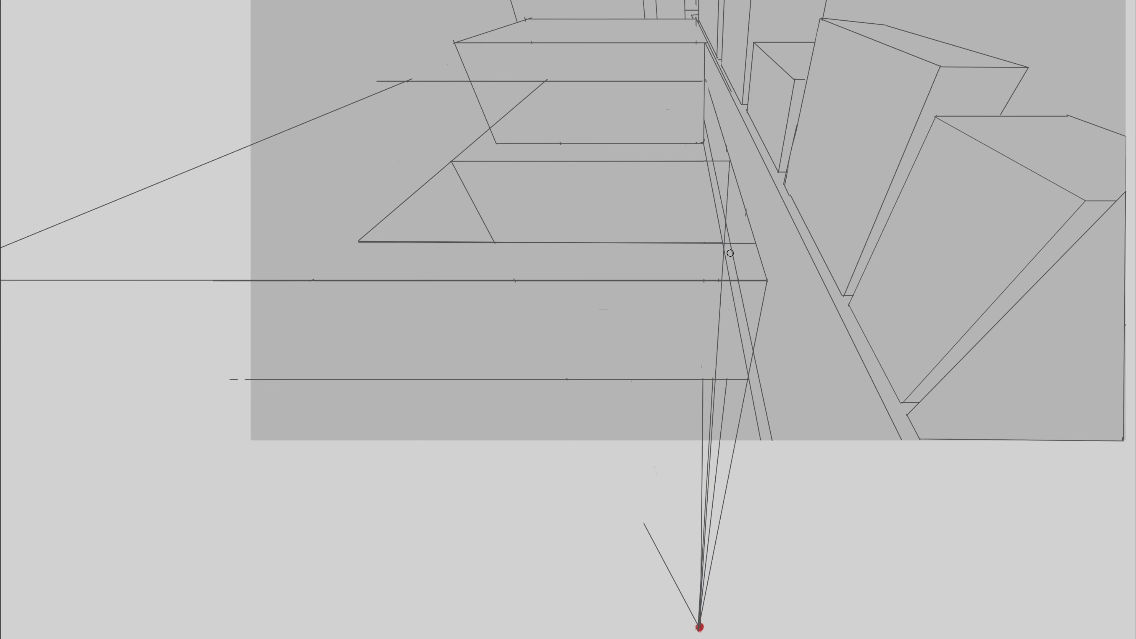
{"action": "mouse_move", "coordinate": [724, 248]}
{"action": "left_mouse_down"}
{"action": "mouse_move", "coordinate": [717, 374]}
{"action": "mouse_move", "coordinate": [745, 397]}
{"action": "mouse_move", "coordinate": [747, 385]}
{"action": "mouse_move", "coordinate": [704, 383]}
{"action": "mouse_move", "coordinate": [738, 407]}
{"action": "mouse_move", "coordinate": [725, 420]}
{"action": "mouse_move", "coordinate": [707, 414]}
{"action": "mouse_move", "coordinate": [699, 446]}
{"action": "mouse_move", "coordinate": [725, 454]}
{"action": "mouse_move", "coordinate": [721, 441]}
{"action": "mouse_move", "coordinate": [685, 482]}
{"action": "mouse_move", "coordinate": [670, 570]}
{"action": "mouse_move", "coordinate": [688, 613]}
{"action": "mouse_move", "coordinate": [704, 616]}
{"action": "mouse_move", "coordinate": [701, 489]}
{"action": "mouse_move", "coordinate": [723, 487]}
{"action": "mouse_move", "coordinate": [699, 575]}
{"action": "mouse_move", "coordinate": [704, 537]}
{"action": "left_mouse_up"}
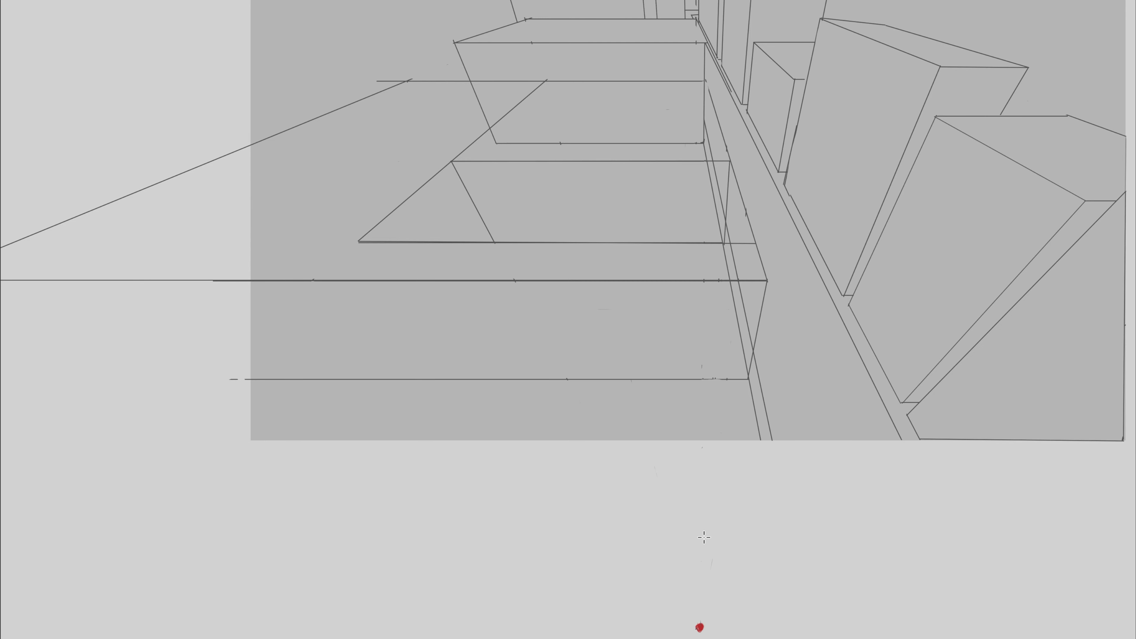
- Erase the roof guides crossing the courtyard's open side and back corner, and close the building along the left frame edge
{"action": "mouse_move", "coordinate": [468, 147]}
{"action": "left_mouse_down"}
{"action": "mouse_move", "coordinate": [457, 155]}
{"action": "mouse_move", "coordinate": [539, 90]}
{"action": "left_mouse_up"}
{"action": "mouse_move", "coordinate": [741, 203]}
{"action": "left_mouse_down"}
{"action": "mouse_move", "coordinate": [753, 232]}
{"action": "mouse_move", "coordinate": [734, 161]}
{"action": "mouse_move", "coordinate": [740, 177]}
{"action": "left_mouse_up"}
{"action": "left_click_drag", "start_coordinate": [707, 82], "coordinate": [710, 94]}
{"action": "mouse_move", "coordinate": [250, 281]}
{"action": "left_mouse_down"}
{"action": "mouse_move", "coordinate": [249, 380]}
{"action": "mouse_move", "coordinate": [250, 154]}
{"action": "left_mouse_up"}
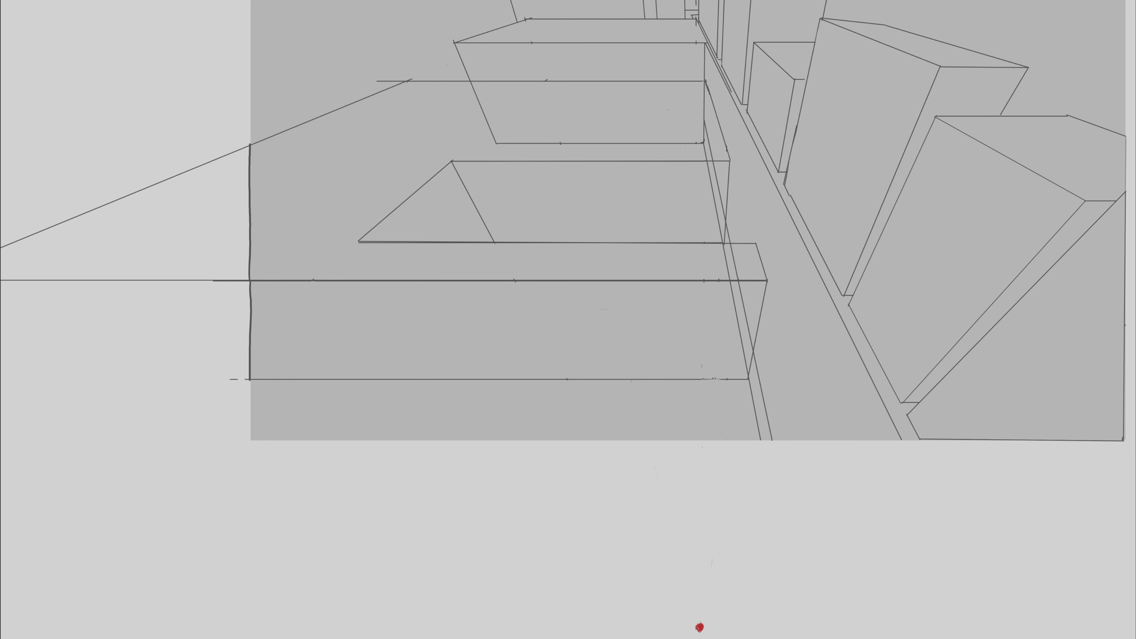
- Fill the courtyard building's front wall, roof and inner back wall with grey to cover the hidden lines
{"action": "left_click", "coordinate": [671, 304]}
{"action": "left_click", "coordinate": [711, 254]}
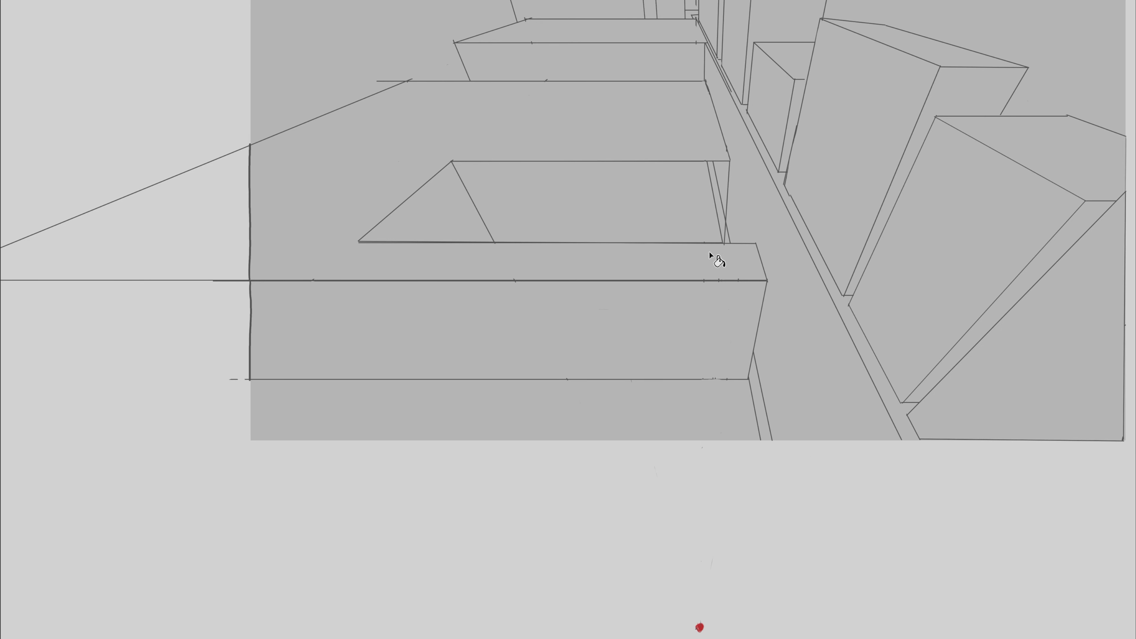
{"action": "left_click", "coordinate": [699, 209]}
- Erase the stray line ends at the roof's back corner and those extending past the left frame edge
{"action": "key", "text": "e"}
{"action": "left_click_drag", "start_coordinate": [379, 81], "coordinate": [400, 80]}
{"action": "mouse_move", "coordinate": [4, 242]}
{"action": "left_mouse_down"}
{"action": "mouse_move", "coordinate": [12, 281]}
{"action": "mouse_move", "coordinate": [245, 281]}
{"action": "mouse_move", "coordinate": [212, 280]}
{"action": "left_mouse_up"}
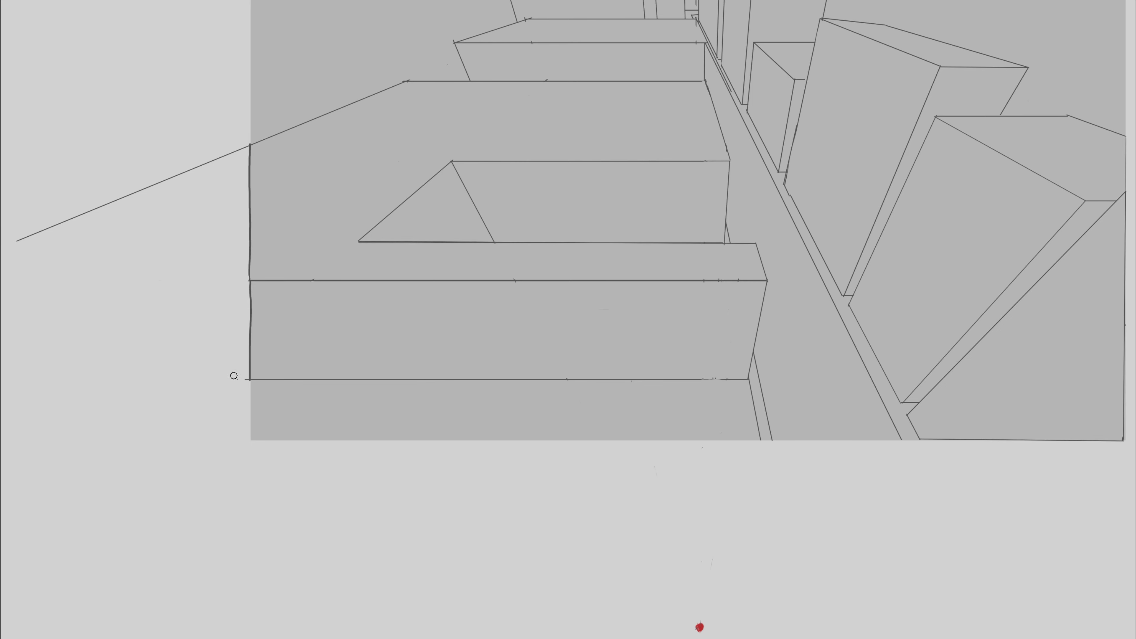
{"action": "left_click_drag", "start_coordinate": [230, 379], "coordinate": [247, 380]}
{"action": "mouse_move", "coordinate": [215, 164]}
{"action": "left_mouse_down"}
{"action": "mouse_move", "coordinate": [248, 141]}
{"action": "mouse_move", "coordinate": [1, 255]}
{"action": "left_mouse_up"}
{"action": "mouse_move", "coordinate": [568, 278]}
{"action": "left_mouse_down"}
{"action": "mouse_move", "coordinate": [503, 376]}
{"action": "mouse_move", "coordinate": [490, 375]}
{"action": "left_mouse_up"}
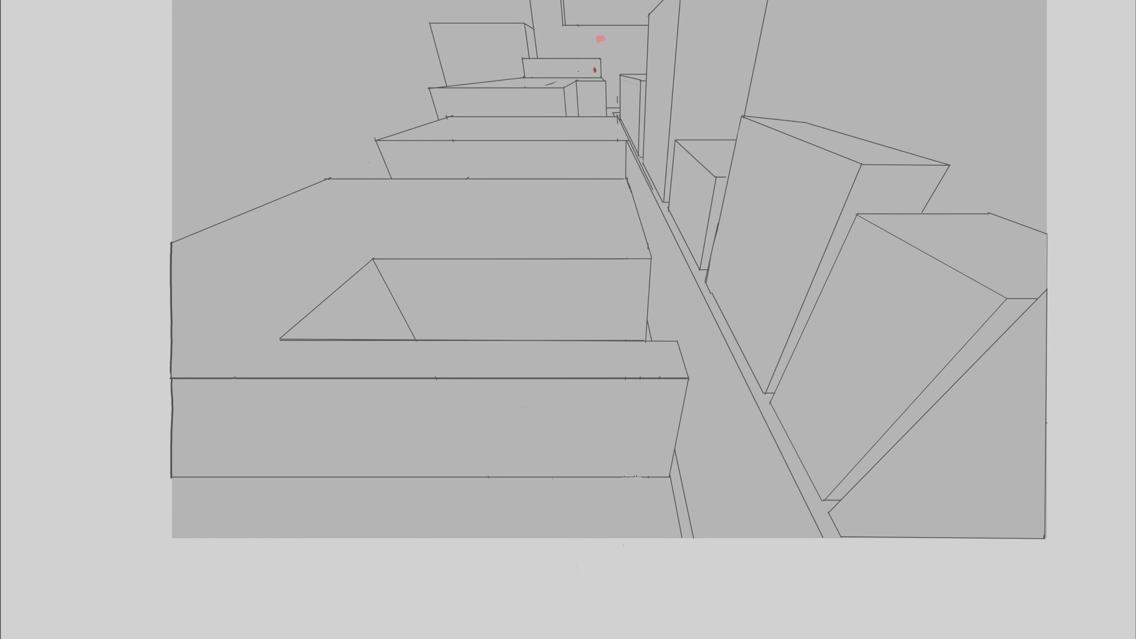
- Hide the grey background, select the picture frame and fill its unpainted areas with white
{"action": "key", "text": "ctrl+z"}
{"action": "key", "text": "ctrl+shift+z"}
{"action": "key", "text": "ctrl+z"}
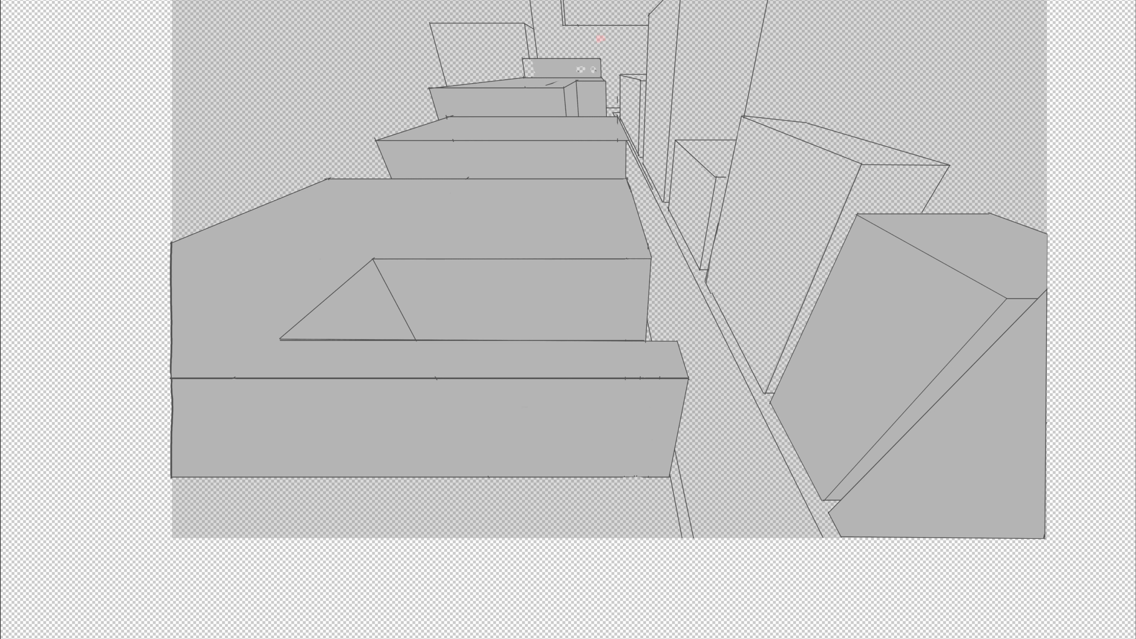
{"action": "key", "text": "ctrl+z"}
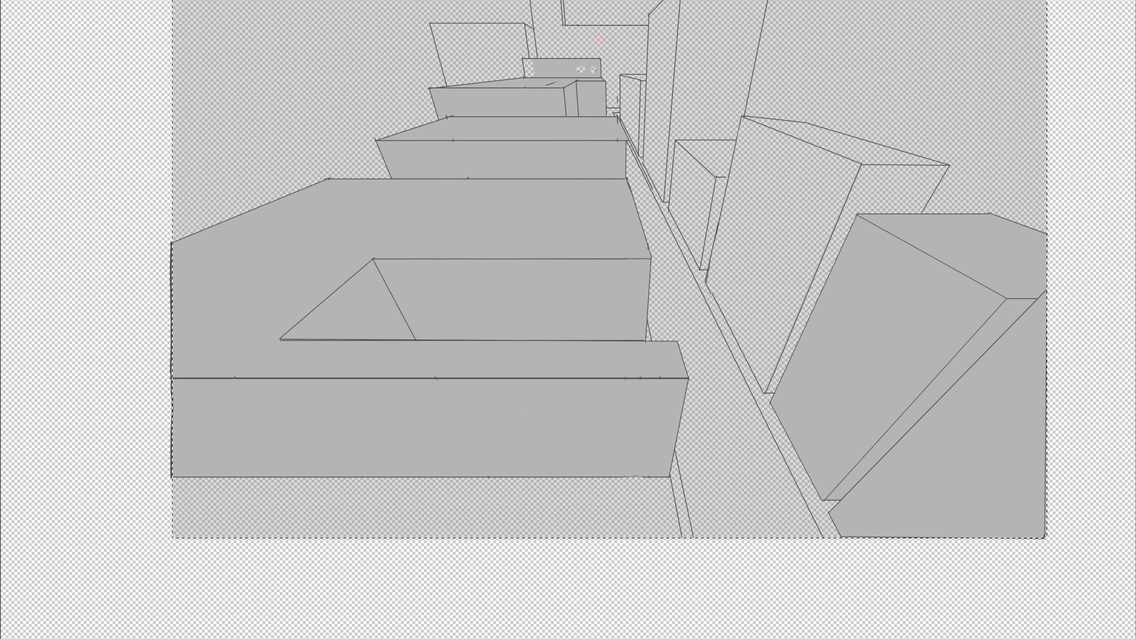
{"action": "left_click", "coordinate": [1007, 171]}
{"action": "key", "text": "ctrl+z"}
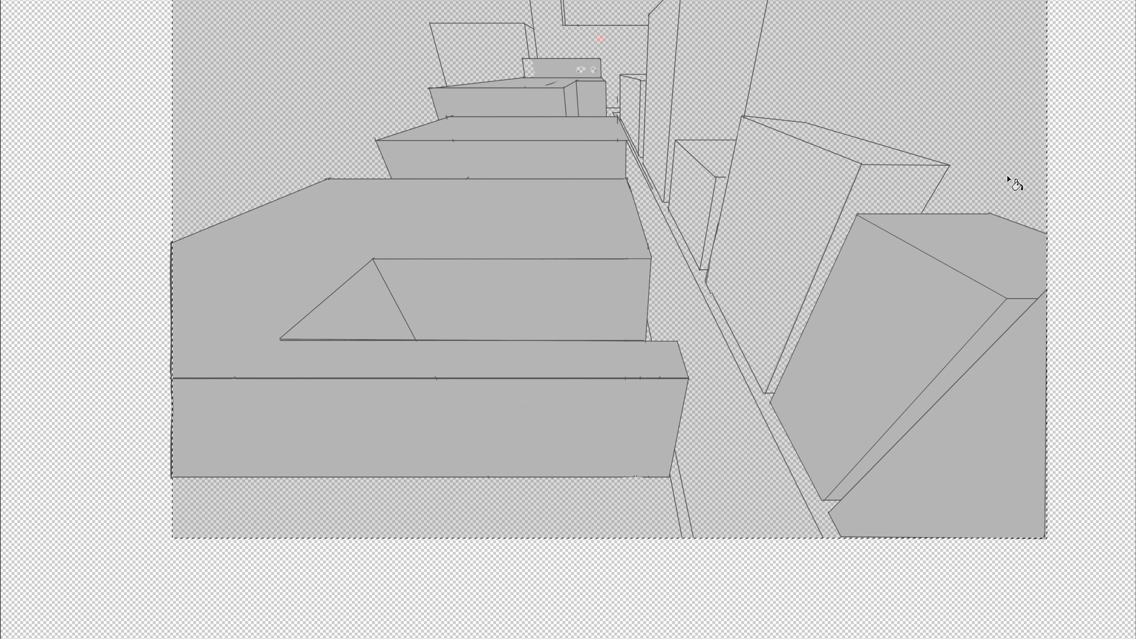
{"action": "left_click", "coordinate": [799, 478]}
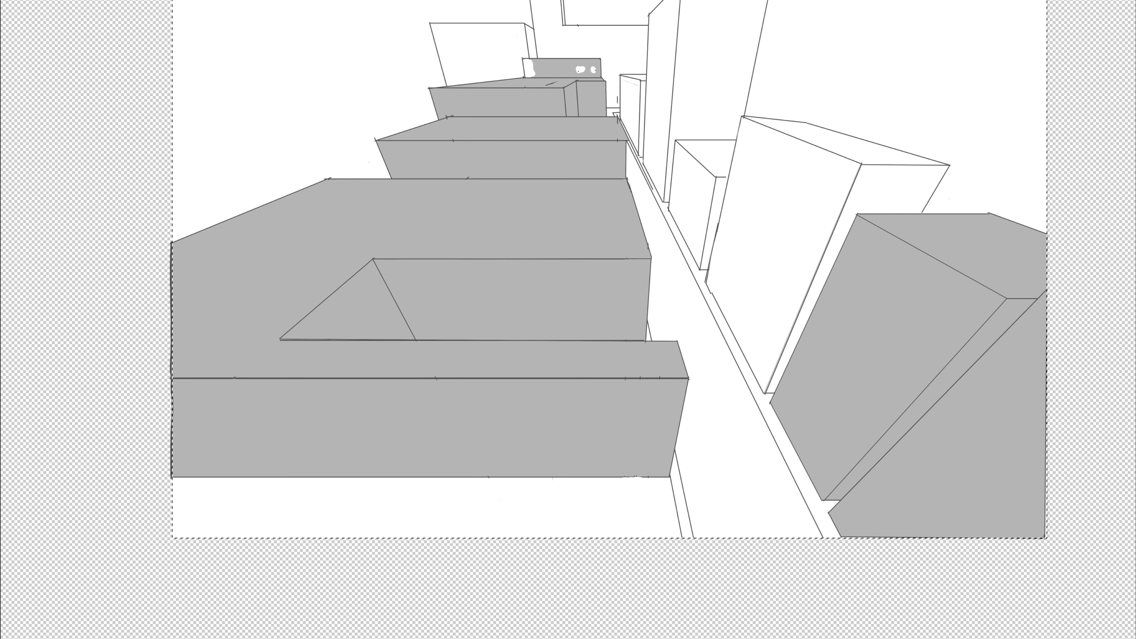
- Crop the canvas to the picture frame and clear the selection
{"action": "left_click", "coordinate": [137, 63]}
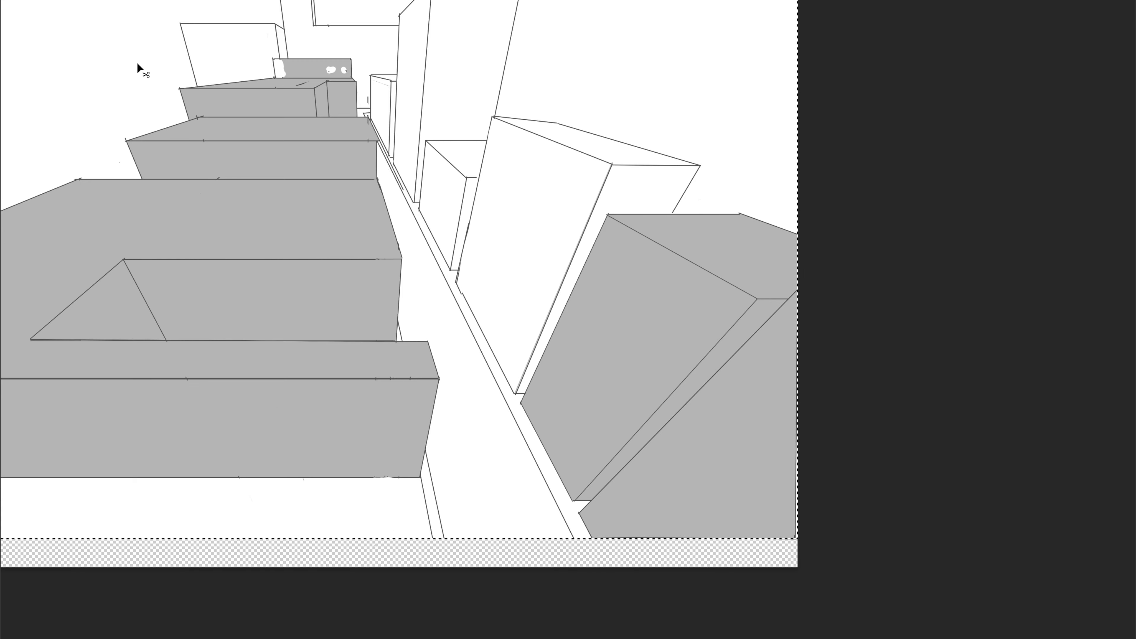
{"action": "key", "text": "ctrl+0"}
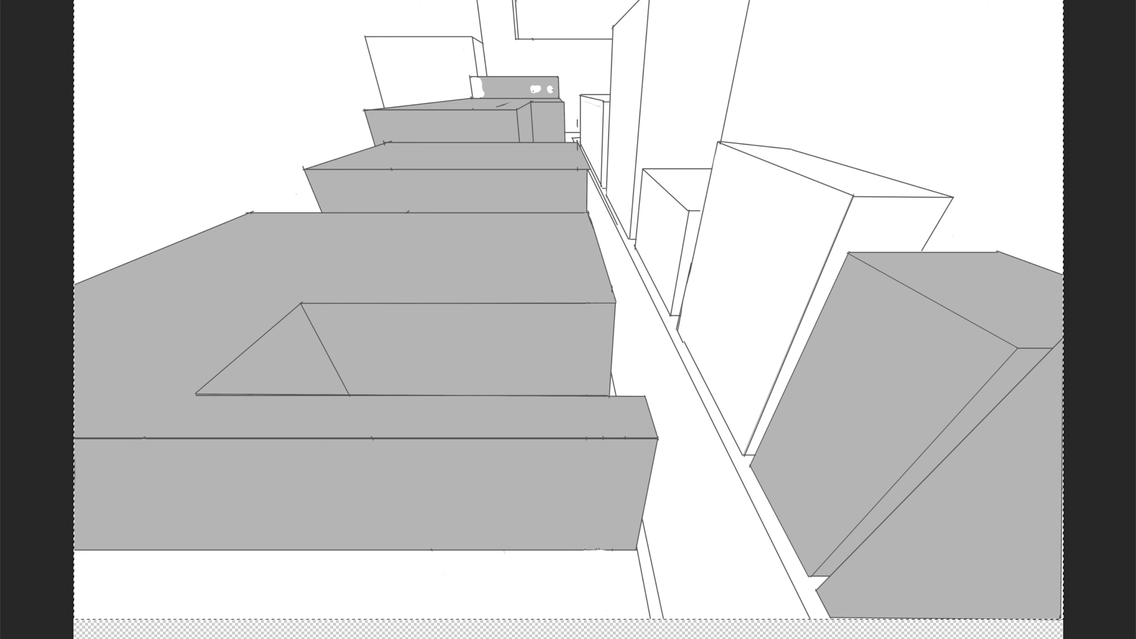
{"action": "left_click_drag", "start_coordinate": [74, 0], "coordinate": [1069, 619]}
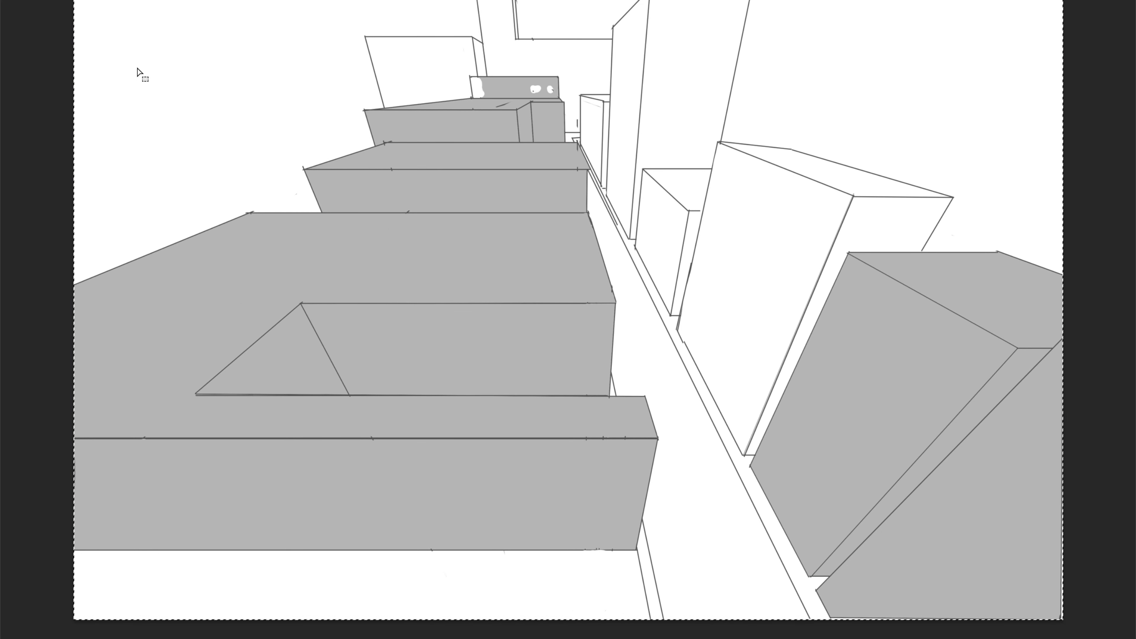
{"action": "key", "text": "ctrl+0"}
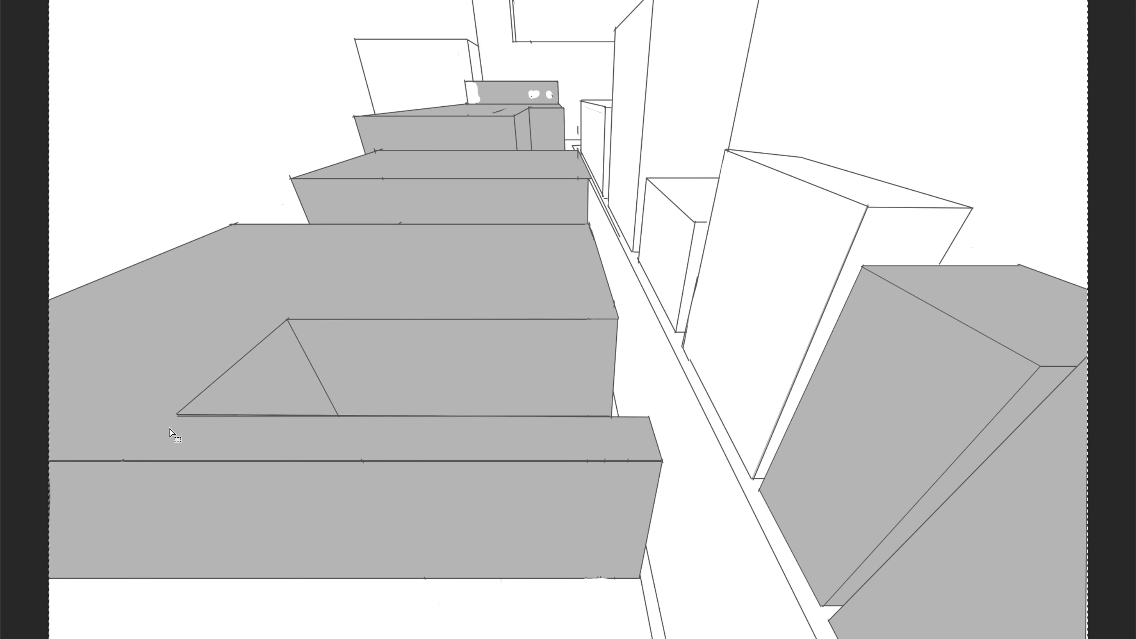
{"action": "key", "text": "ctrl+d"}
- Fill the rooftops of the buildings on both sides of the street with light tan
{"action": "left_click", "coordinate": [1047, 318]}
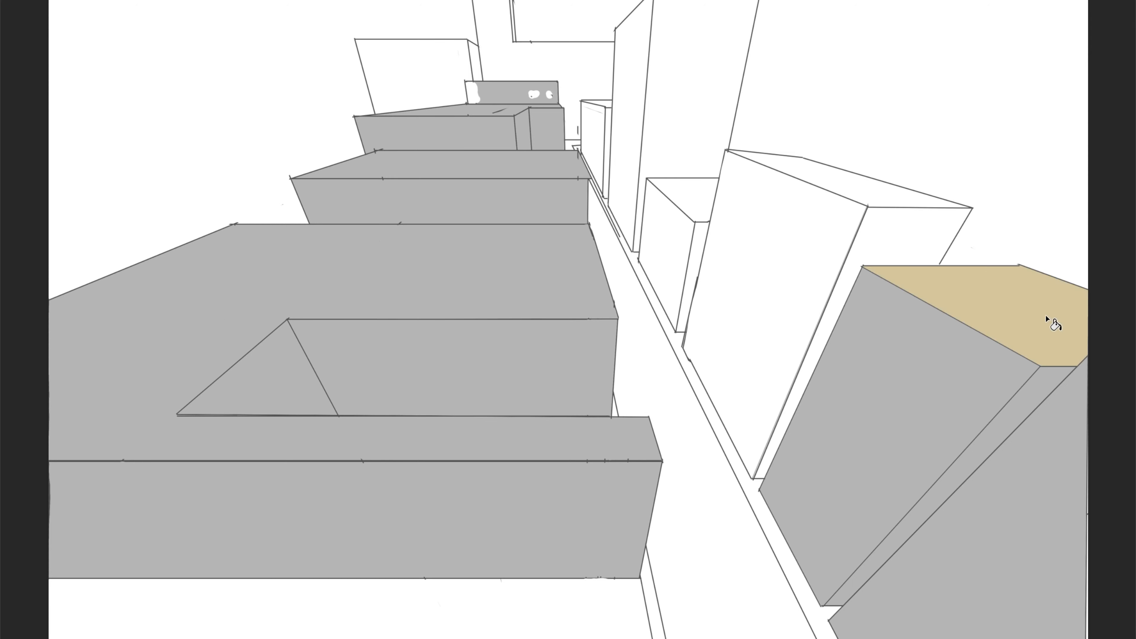
{"action": "left_click", "coordinate": [887, 189]}
{"action": "left_click", "coordinate": [700, 197]}
{"action": "left_click", "coordinate": [602, 104]}
{"action": "left_click", "coordinate": [492, 112]}
{"action": "left_click", "coordinate": [517, 165]}
{"action": "left_click", "coordinate": [522, 246]}
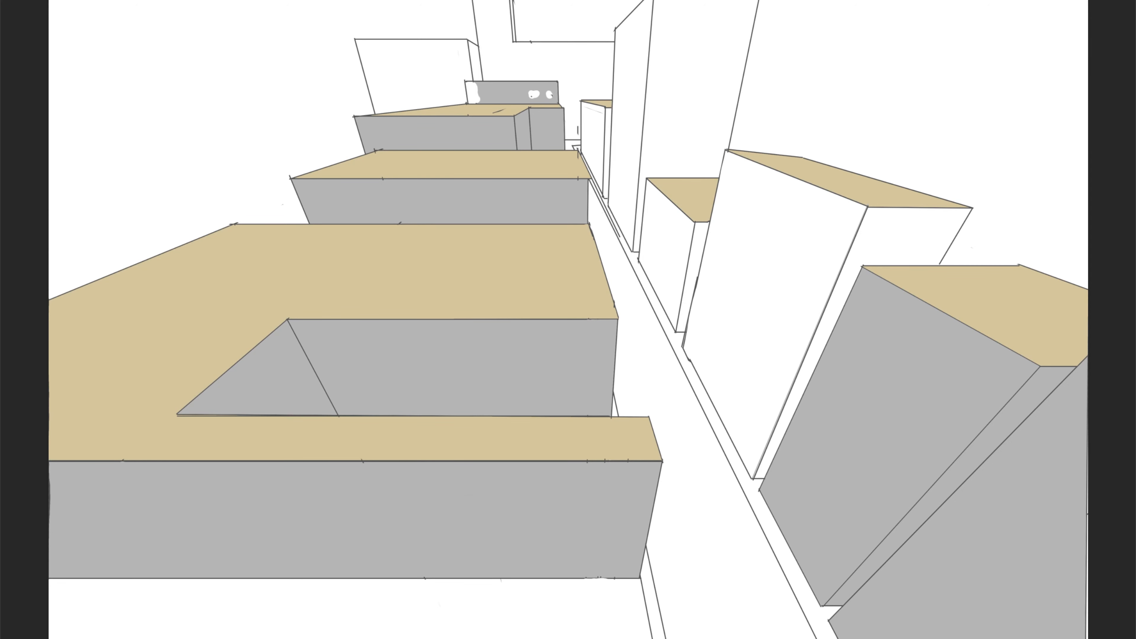
- Fill the viewer-facing walls of the three nearer right-hand buildings with a darker brownish grey
{"action": "left_click", "coordinate": [1012, 414]}
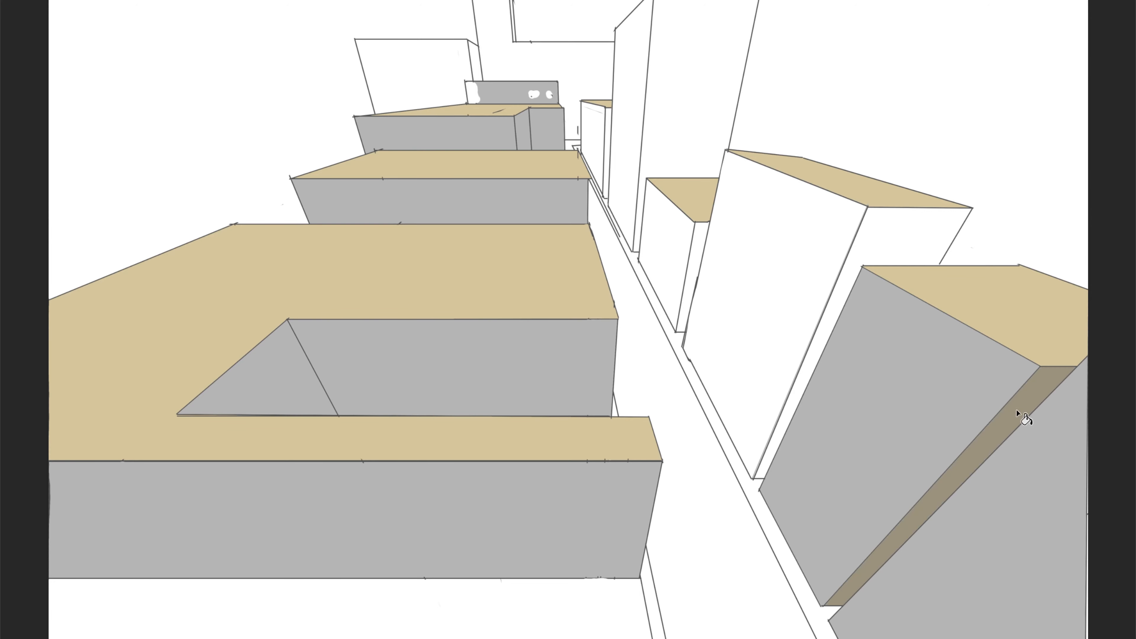
{"action": "left_click", "coordinate": [886, 248]}
{"action": "key", "text": "ctrl+z"}
{"action": "key", "text": "b"}
{"action": "left_click", "coordinate": [936, 239]}
{"action": "left_click", "coordinate": [703, 250]}
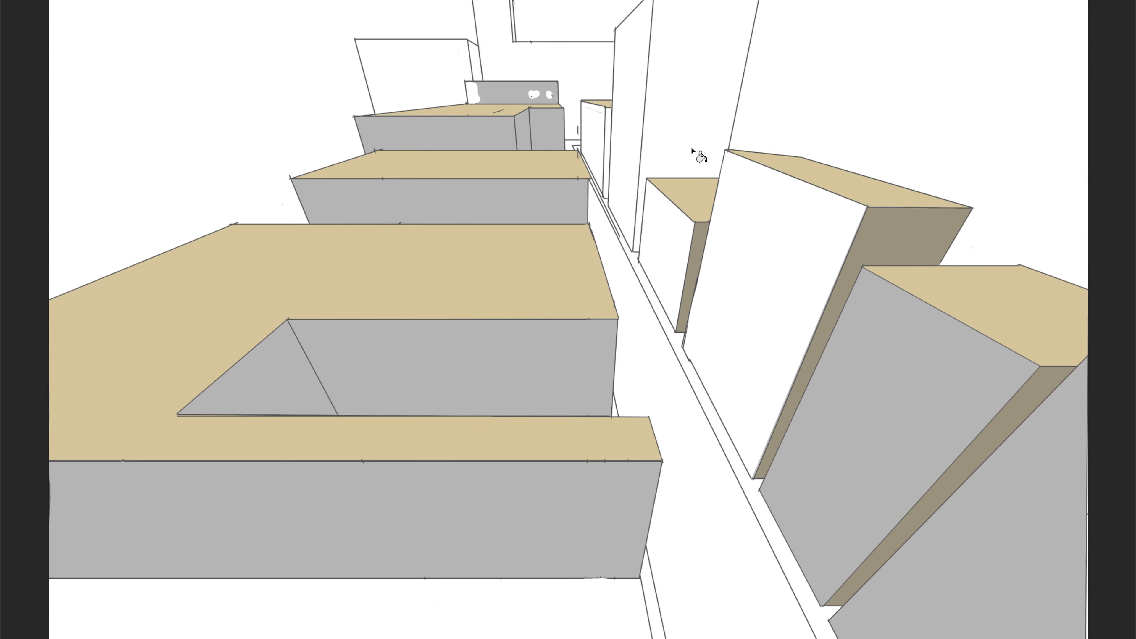
- Fill the viewer-facing walls of the tall tower and the distant buildings, including leftover white spots, with the same brownish grey
{"action": "left_click", "coordinate": [696, 151]}
{"action": "left_click", "coordinate": [608, 133]}
{"action": "left_click", "coordinate": [583, 76]}
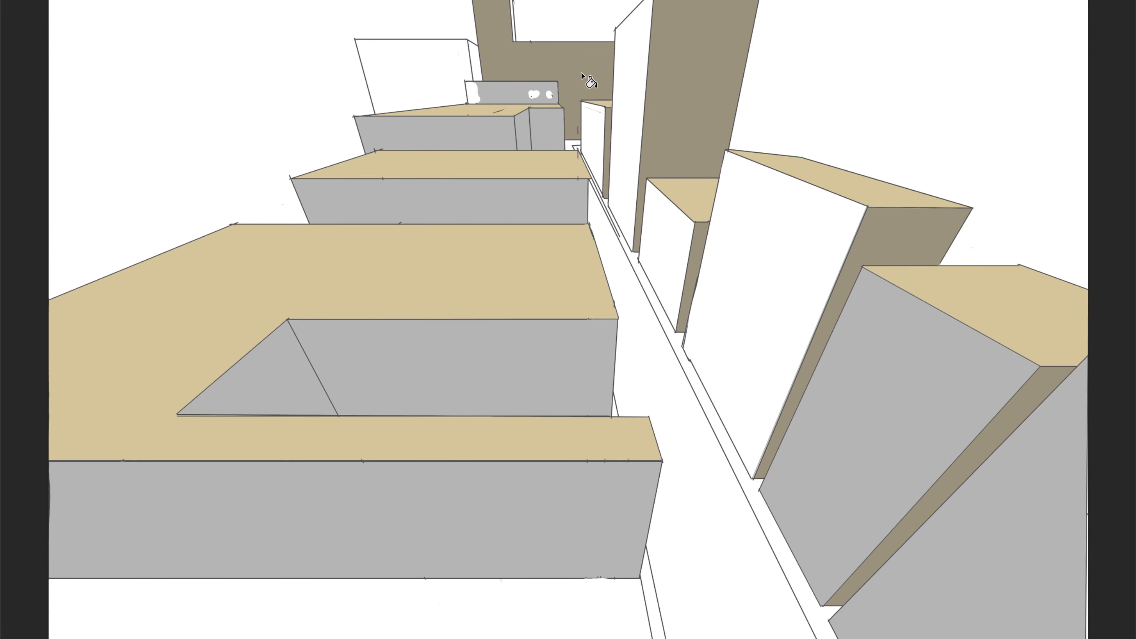
{"action": "left_click", "coordinate": [454, 68]}
{"action": "left_click", "coordinate": [512, 93]}
{"action": "left_click", "coordinate": [475, 92]}
{"action": "left_click", "coordinate": [536, 94]}
{"action": "left_click", "coordinate": [549, 94]}
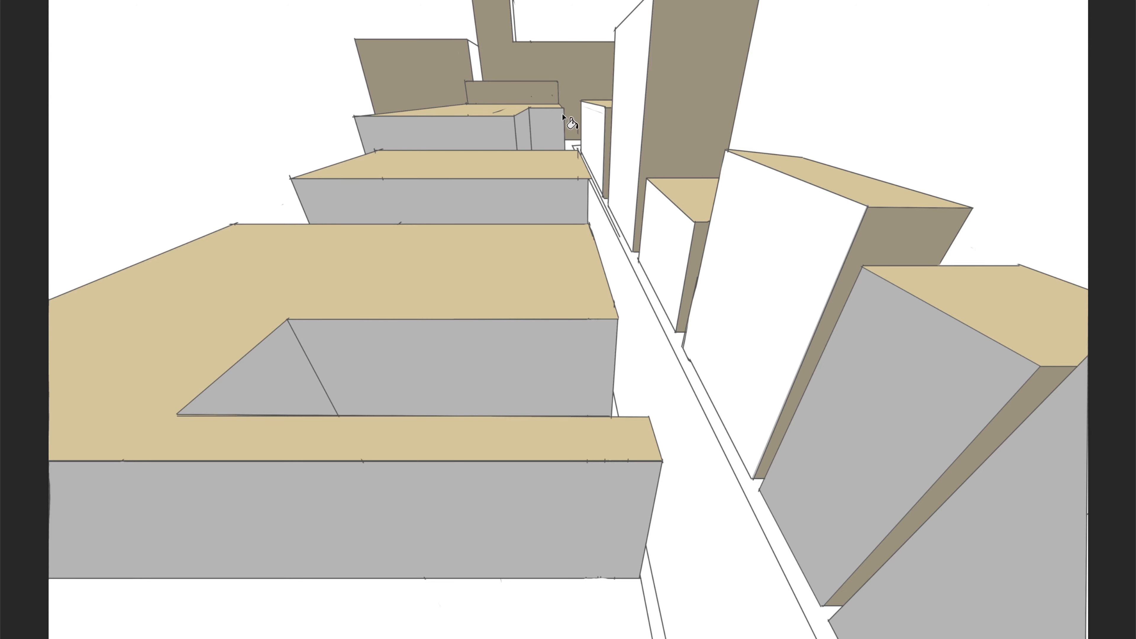
- Fill the viewer-facing walls of the left-hand buildings and the courtyard's inner back wall with brownish grey
{"action": "left_click", "coordinate": [543, 126]}
{"action": "left_click", "coordinate": [509, 131]}
{"action": "left_click", "coordinate": [540, 202]}
{"action": "left_click", "coordinate": [549, 378]}
{"action": "left_click", "coordinate": [507, 512]}
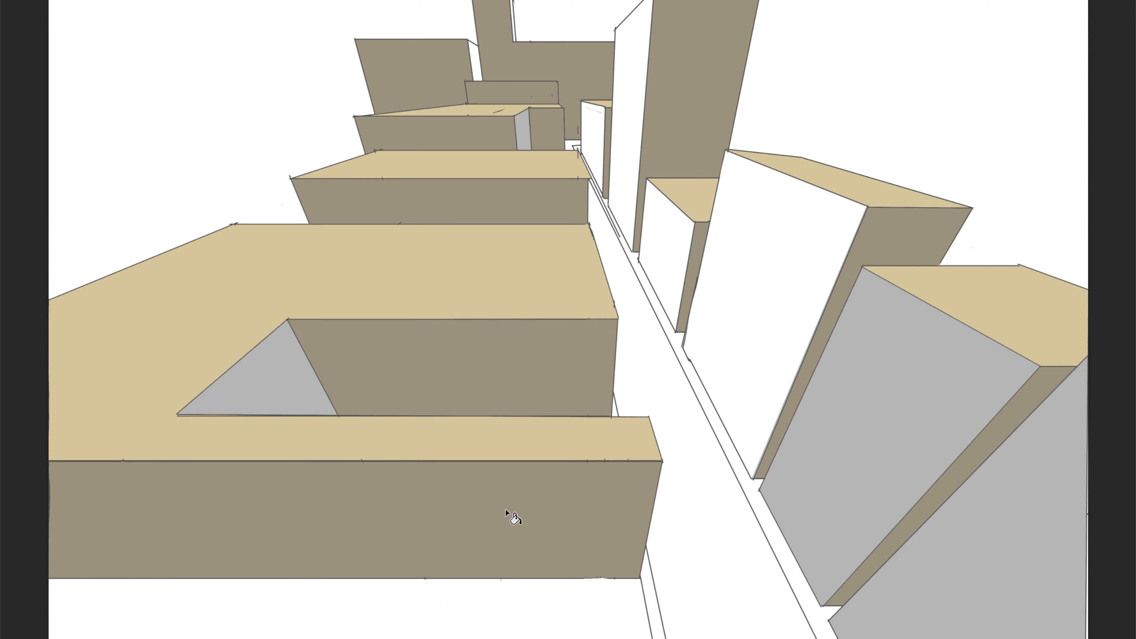
- Fill the courtyard's inner left wall and the street-facing sides of two distant left-hand buildings with pale cream
{"action": "left_click", "coordinate": [524, 133]}
{"action": "left_click", "coordinate": [305, 396]}
{"action": "left_click", "coordinate": [477, 64]}
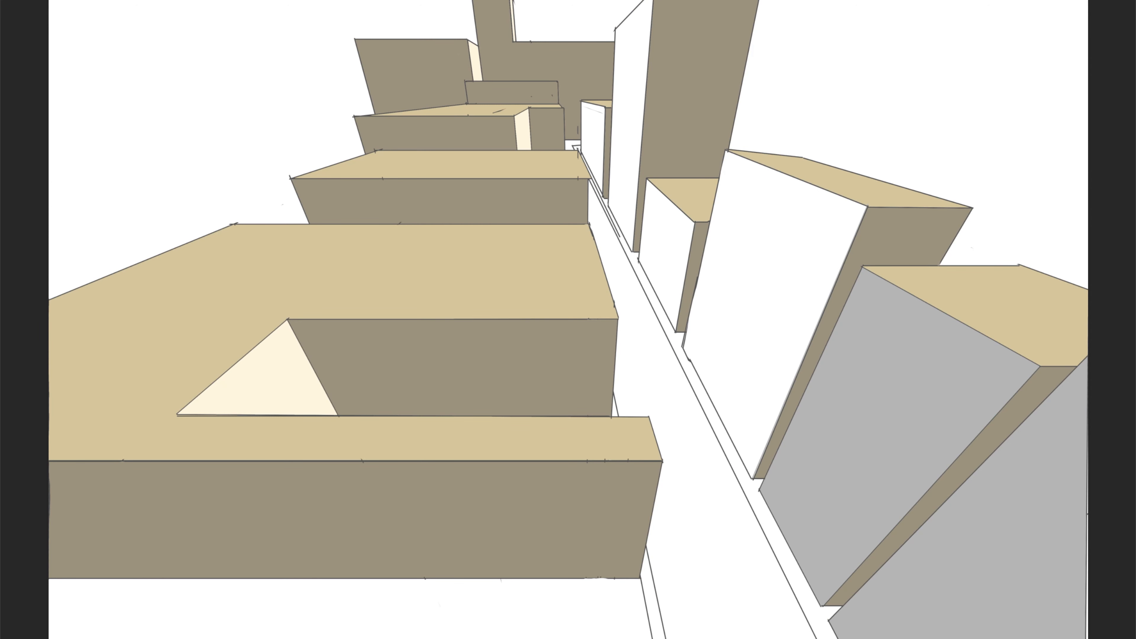
- Fill the street-facing walls of all right-hand buildings with dark grey
{"action": "left_click", "coordinate": [1003, 500]}
{"action": "left_click", "coordinate": [899, 447]}
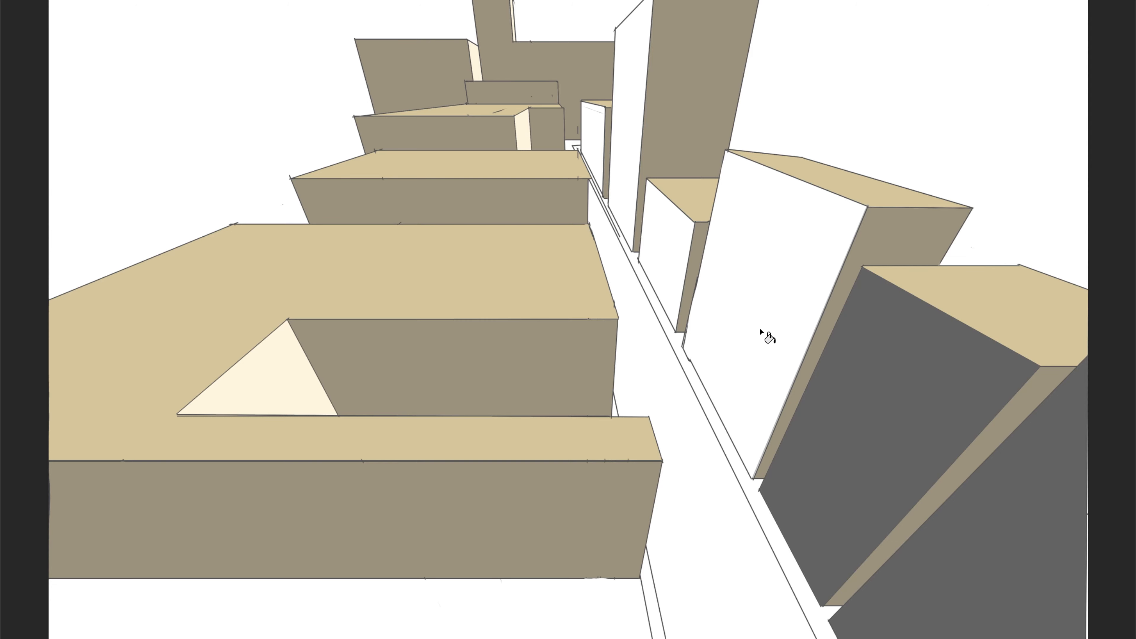
{"action": "left_click", "coordinate": [767, 334]}
{"action": "left_click", "coordinate": [674, 261]}
{"action": "left_click", "coordinate": [628, 172]}
{"action": "left_click", "coordinate": [598, 134]}
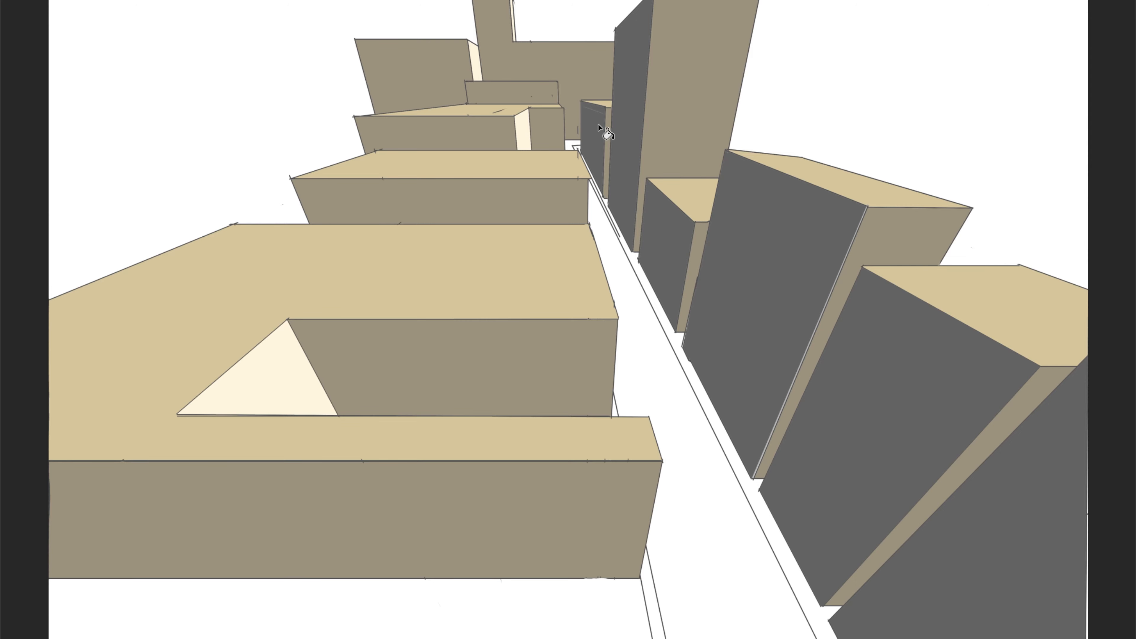
- Try filling the street and ground with near-black
{"action": "left_click", "coordinate": [750, 616]}
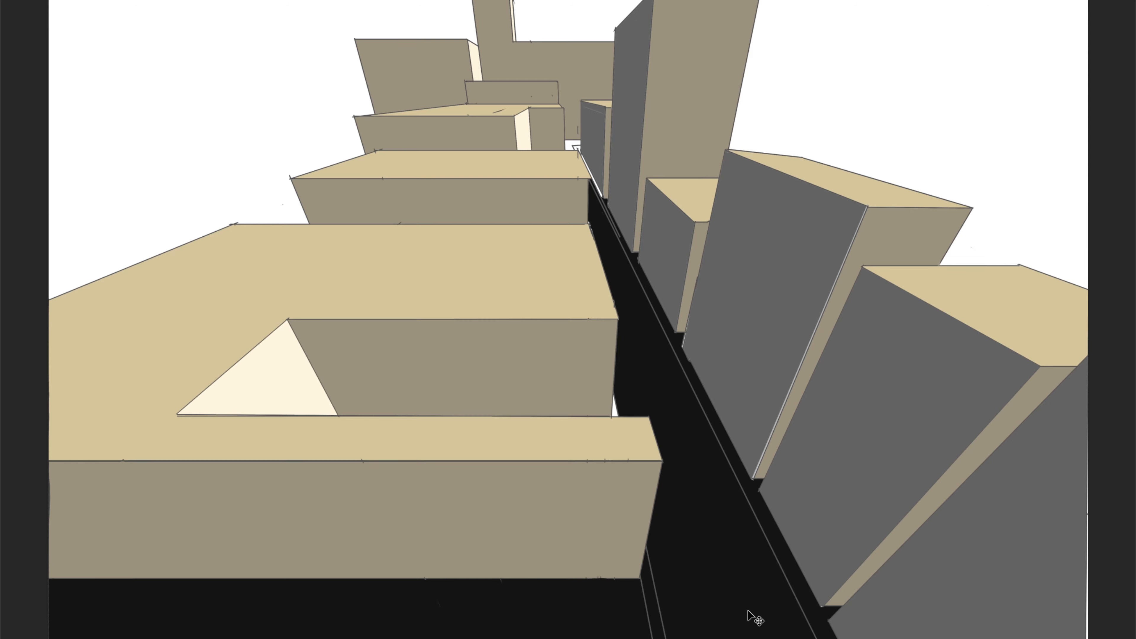
{"action": "key", "text": "ctrl+z"}
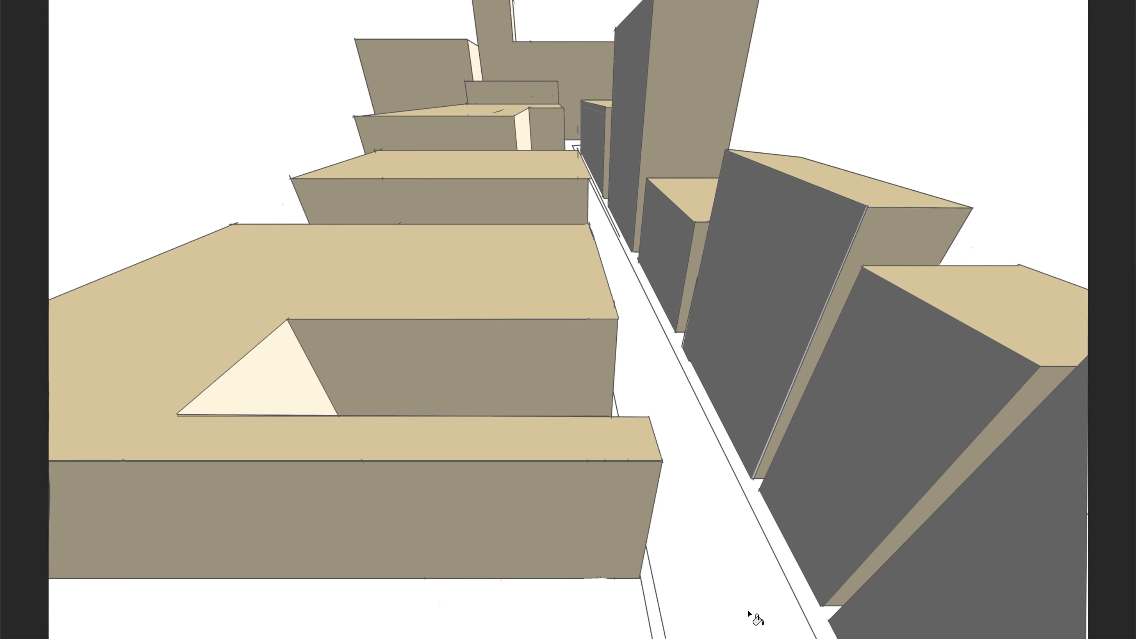